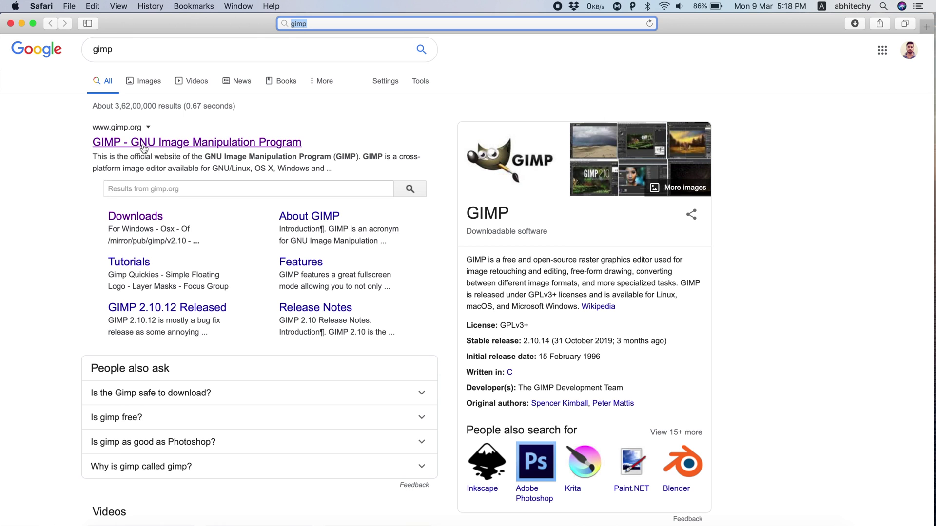
# Go from the search results to the GIMP 2.10.18 download page on gimp.org, then minimize Safari.
pyautogui.click(142, 144)
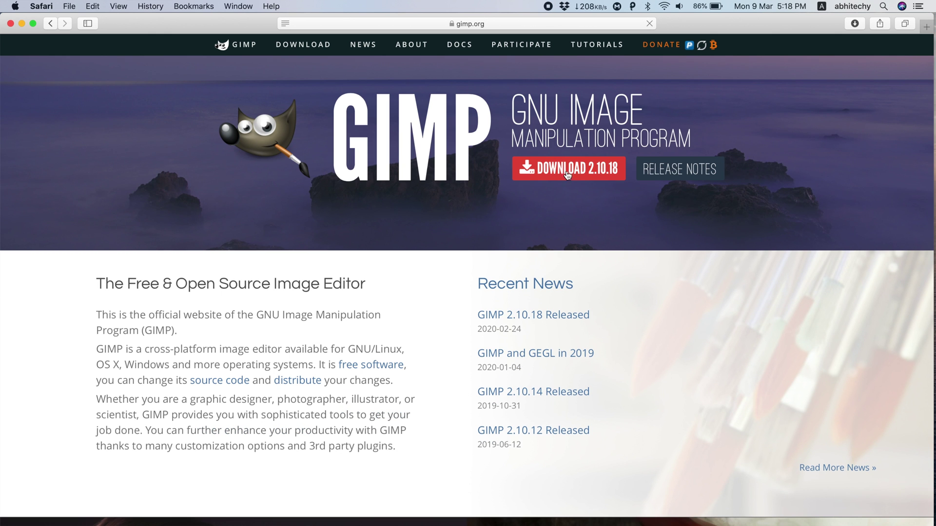
pyautogui.click(587, 168)
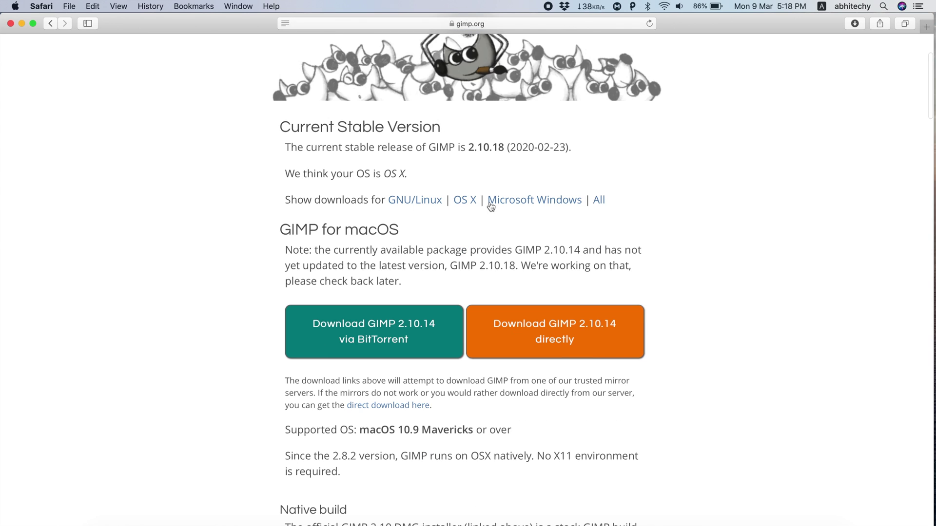
pyautogui.scroll(2, 678, 209)
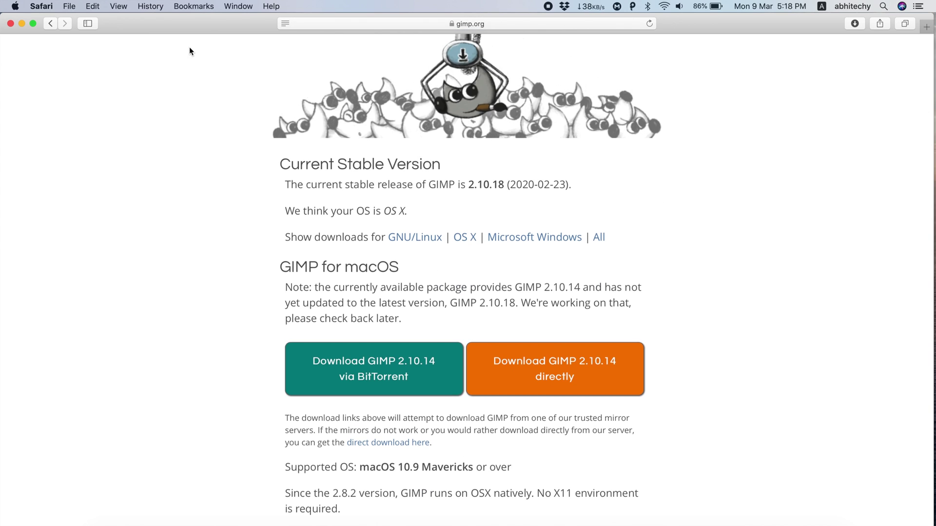
pyautogui.click(21, 24)
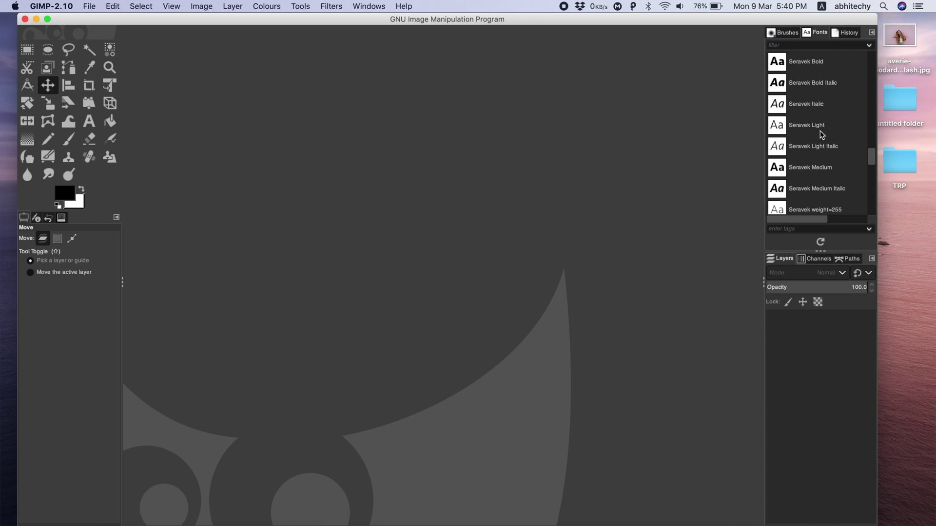
pyautogui.click(894, 73)
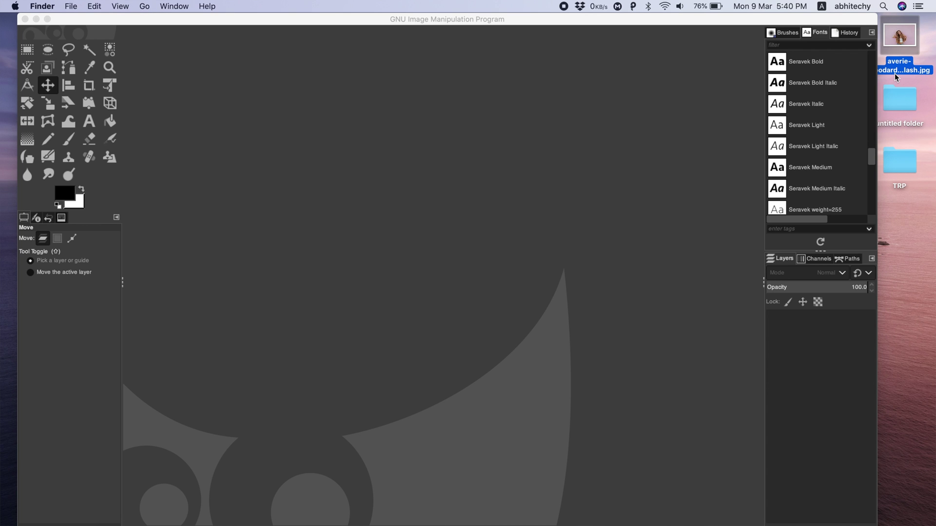
pyautogui.moveTo(894, 74); pyautogui.dragTo(480, 186)
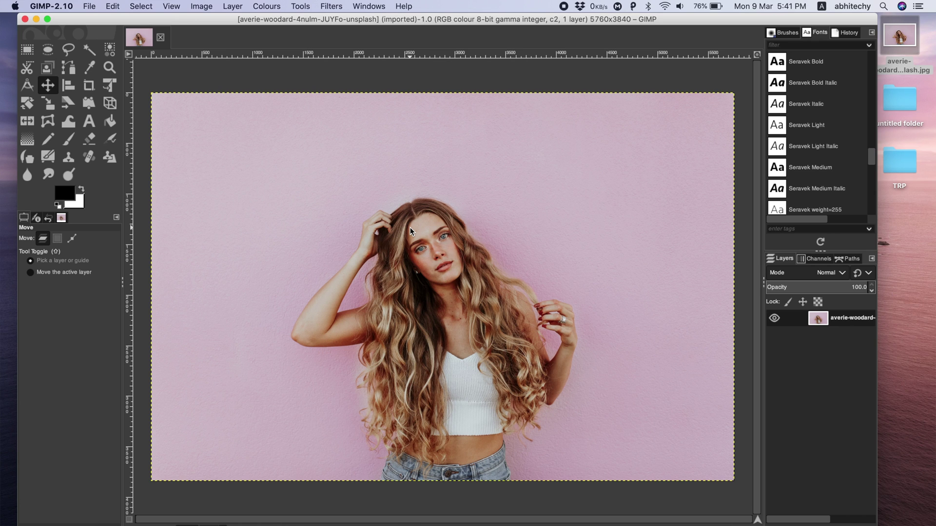
pyautogui.click(161, 35)
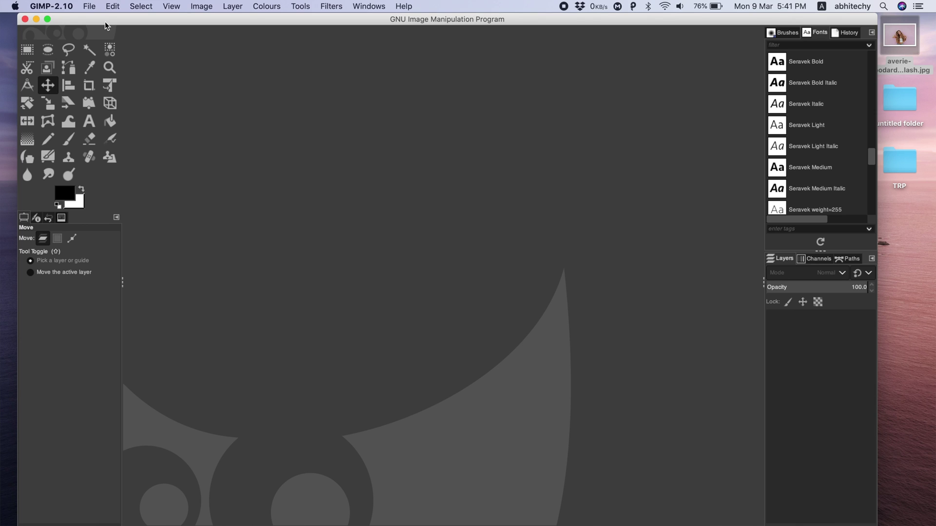
# Open the averie-woodard portrait jpg from the Desktop in GIMP.
pyautogui.click(88, 7)
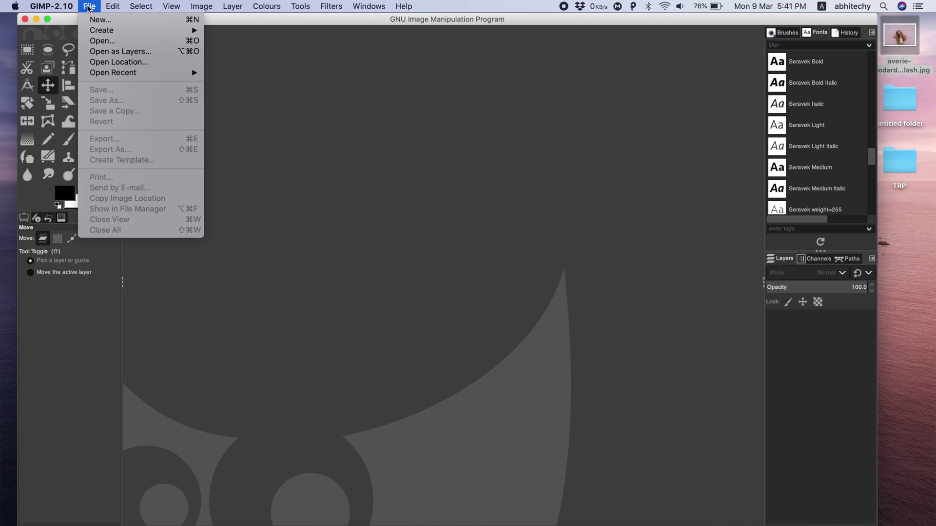
pyautogui.click(96, 42)
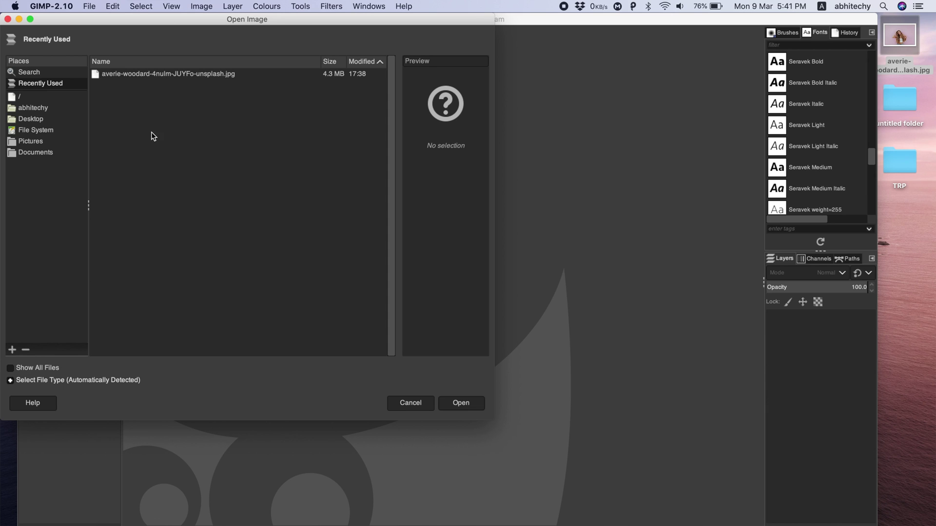
pyautogui.click(36, 119)
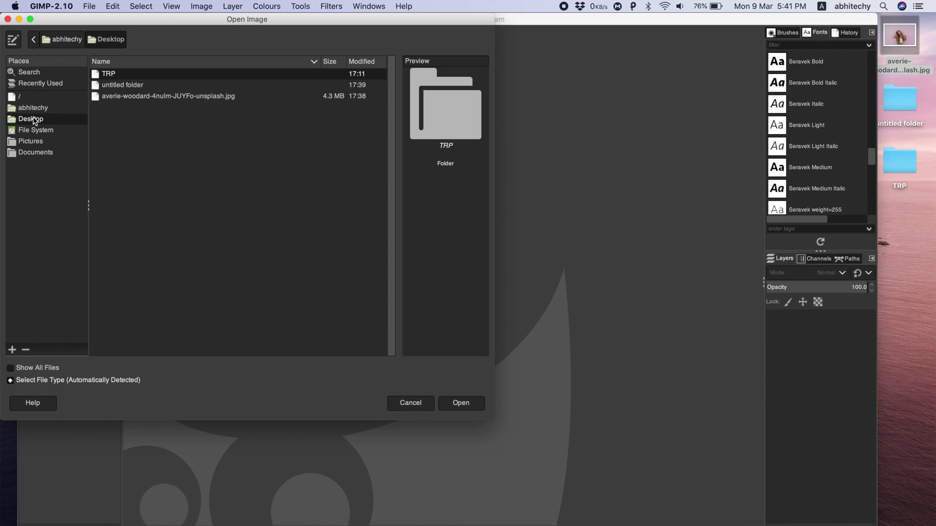
pyautogui.click(149, 97)
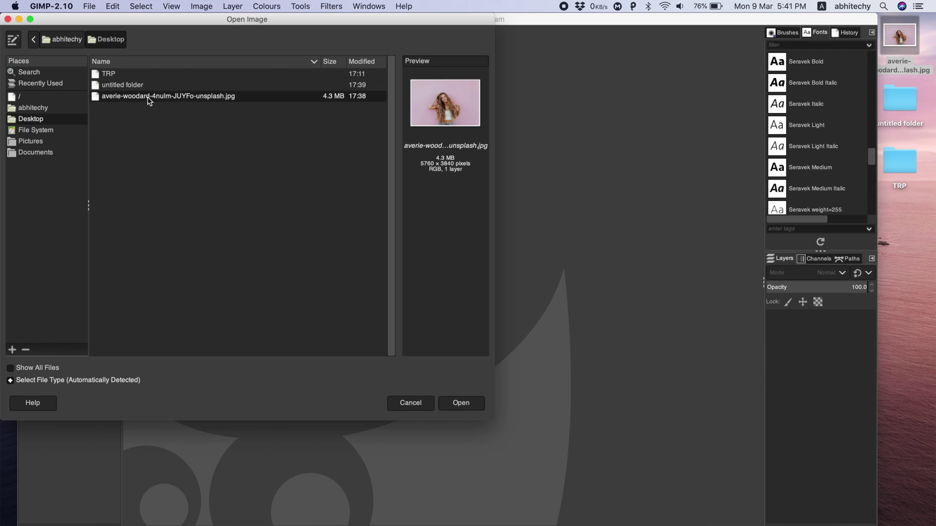
pyautogui.click(459, 404)
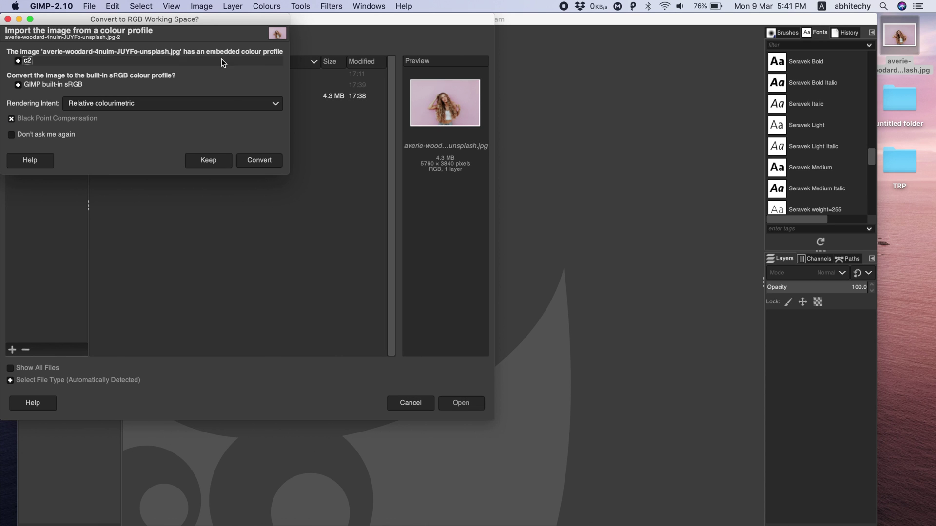
# Convert the photo to the GIMP built-in sRGB profile with Relative colorimetric intent.
pyautogui.moveTo(208, 22); pyautogui.dragTo(300, 110)
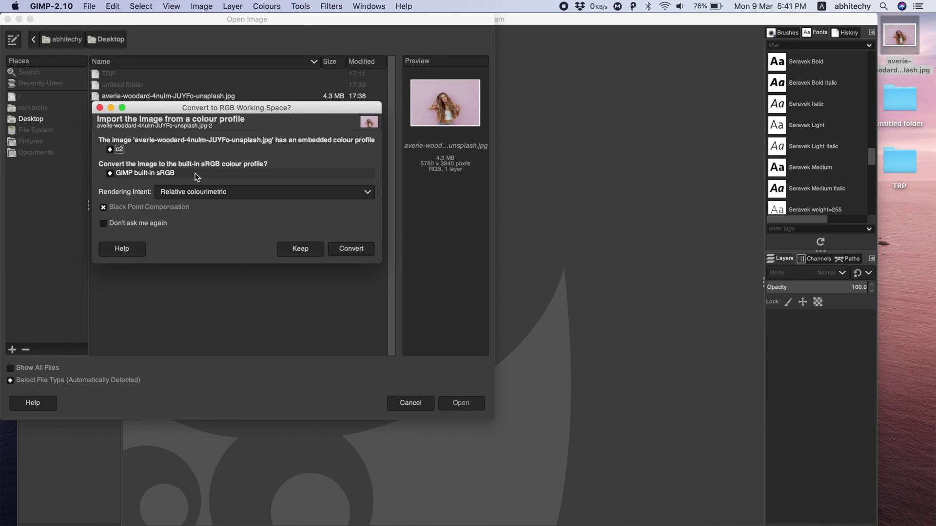
pyautogui.click(111, 174)
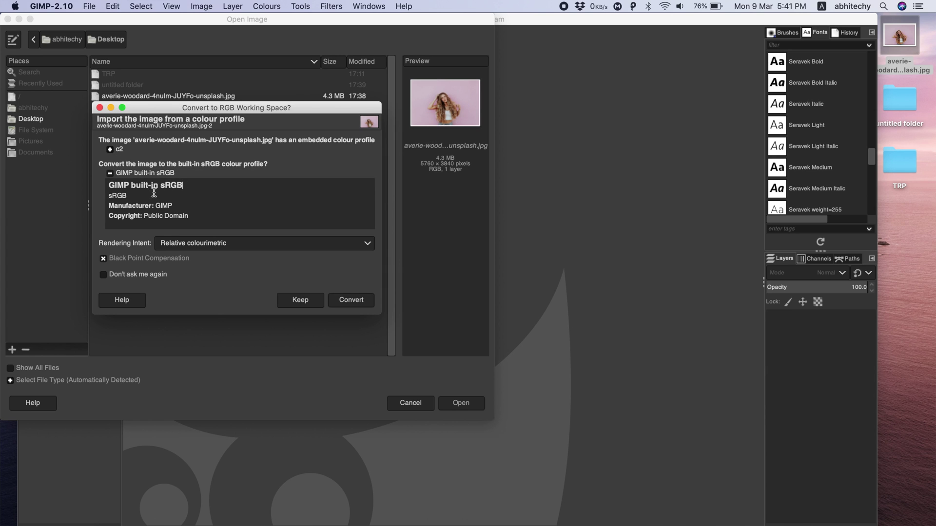
pyautogui.moveTo(108, 185); pyautogui.dragTo(188, 189)
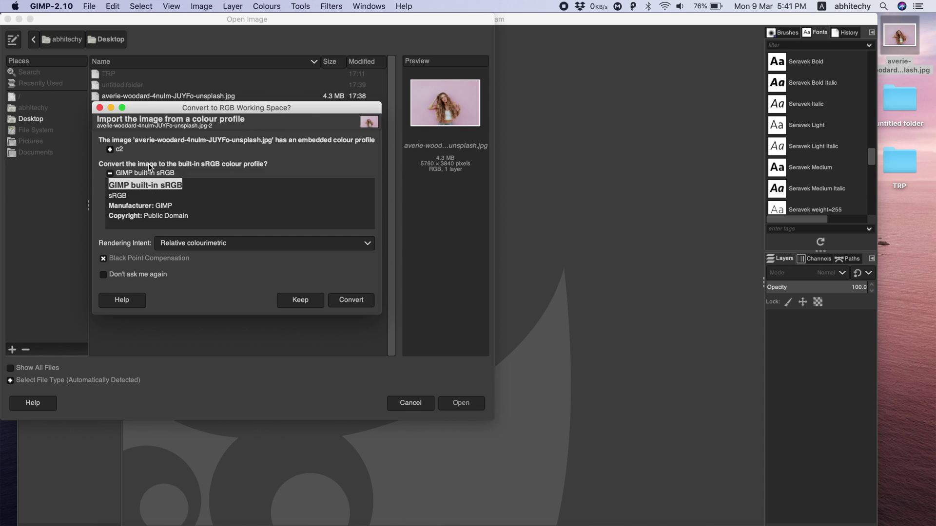
pyautogui.click(110, 149)
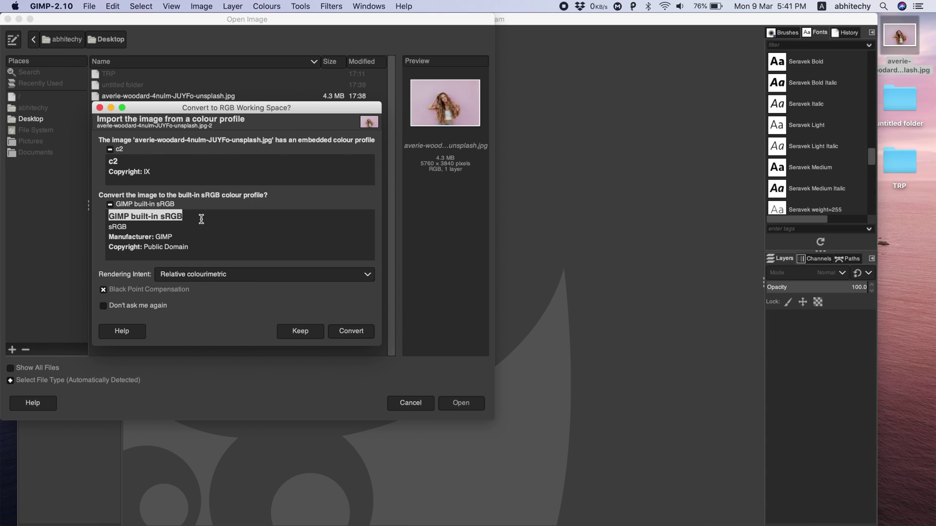
pyautogui.click(214, 275)
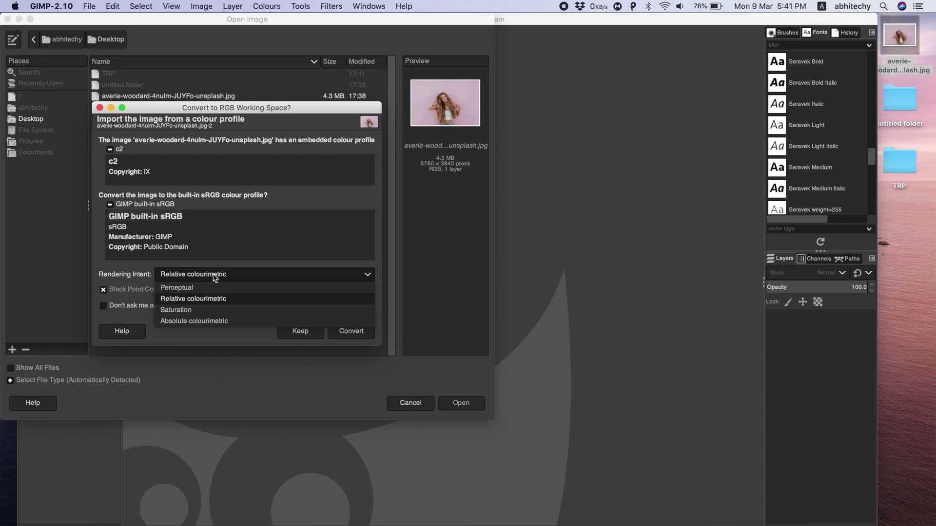
pyautogui.click(214, 276)
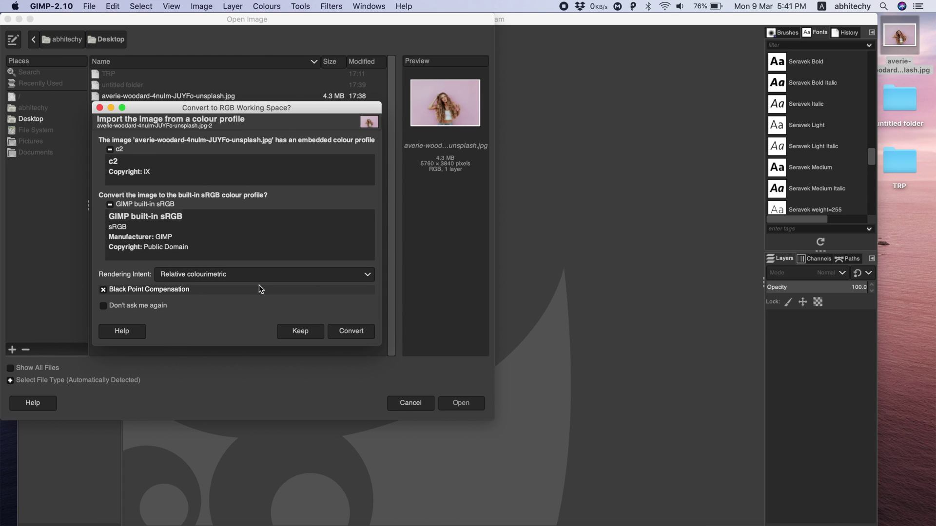
pyautogui.click(345, 331)
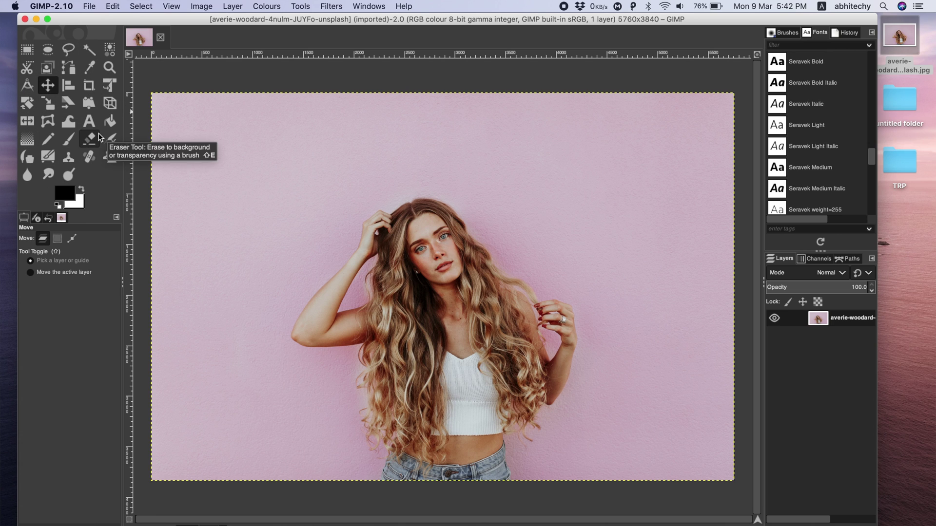
# Try the Warp Transform, MyPaint Brush and Ink tools, ending on MyPaint Brush.
pyautogui.click(69, 122)
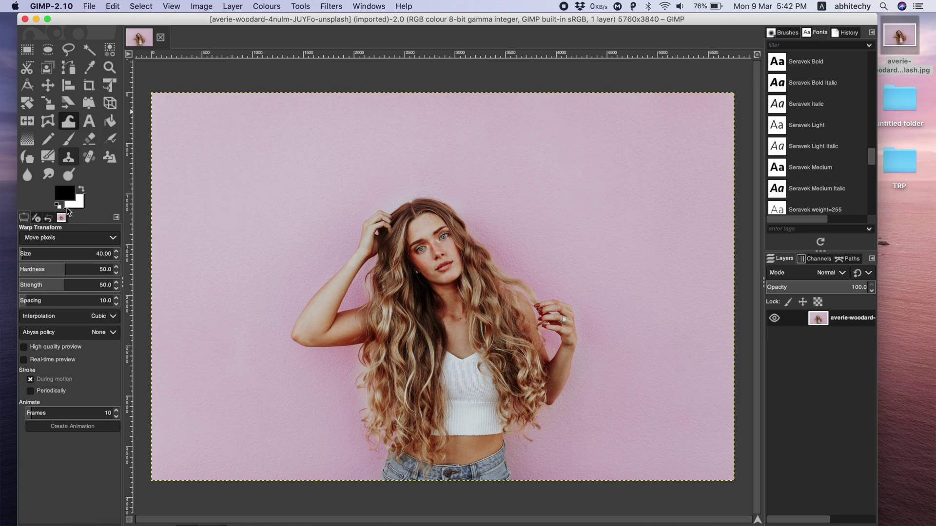
pyautogui.click(47, 157)
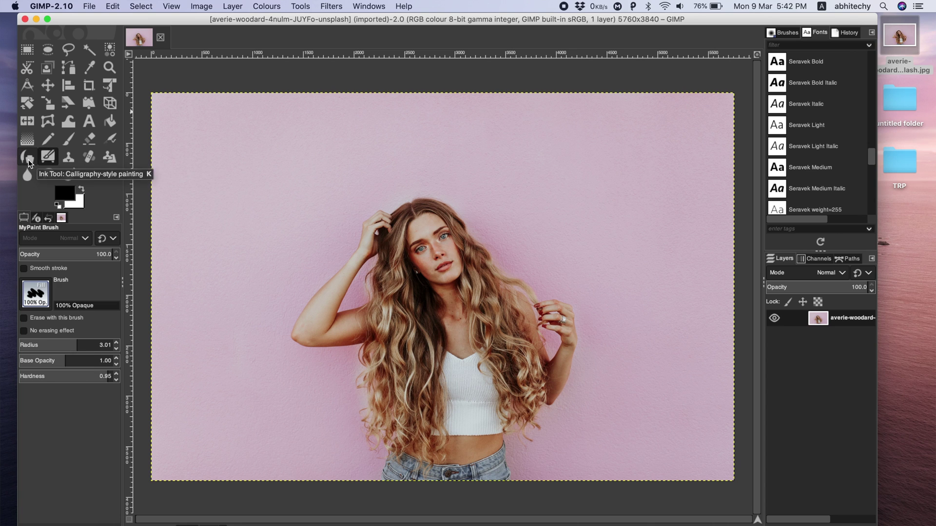
pyautogui.click(28, 159)
pyautogui.click(48, 157)
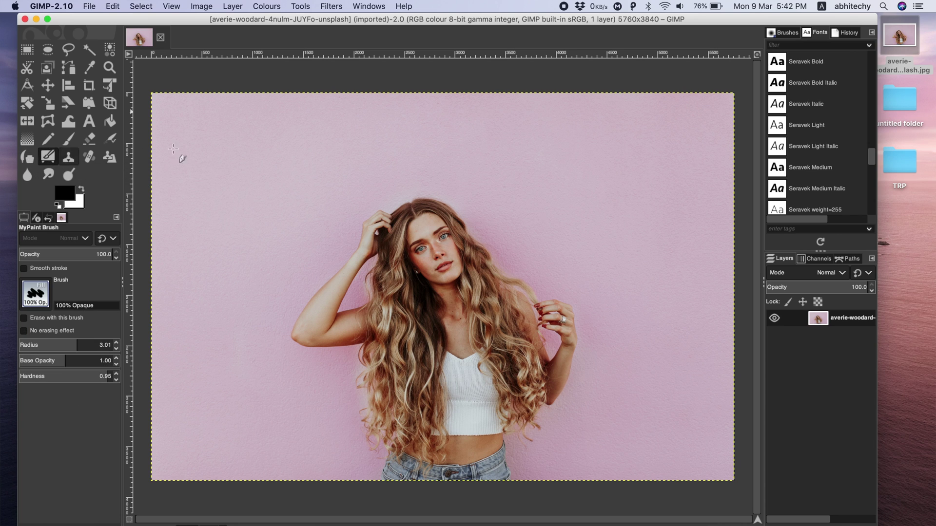
# Close the Fonts tab in the dock and bring up the Brushes panel.
pyautogui.click(789, 33)
pyautogui.click(811, 35)
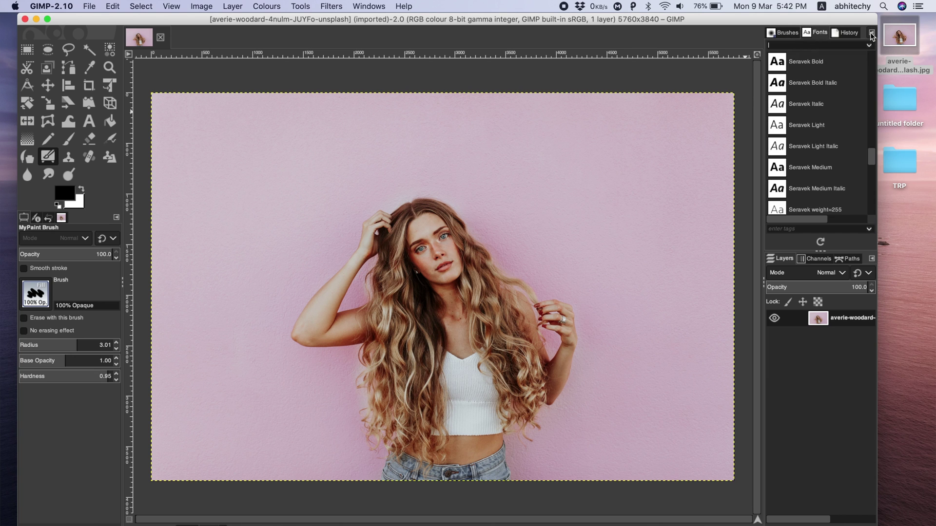
pyautogui.click(871, 32)
pyautogui.click(815, 62)
pyautogui.click(785, 33)
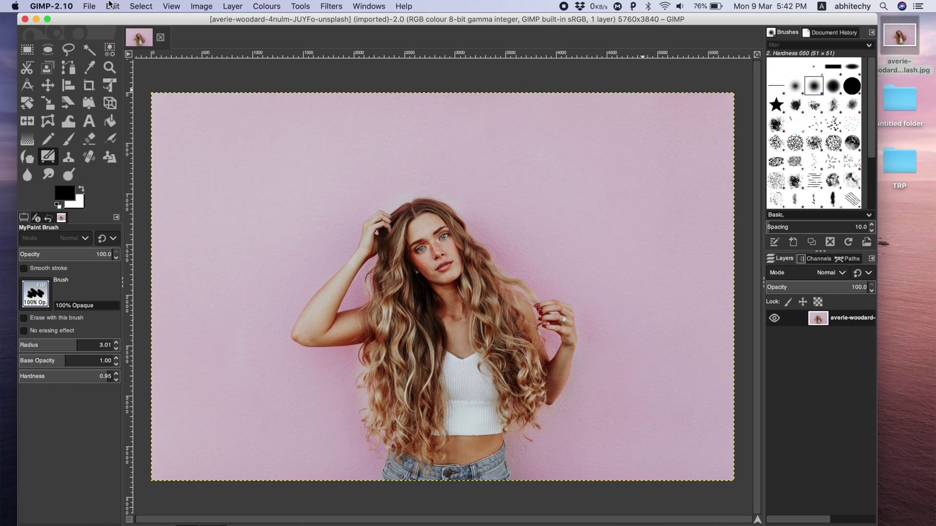
# Turn off single-window mode and reposition the toolbox and the Brushes-Layers dock windows.
pyautogui.click(88, 7)
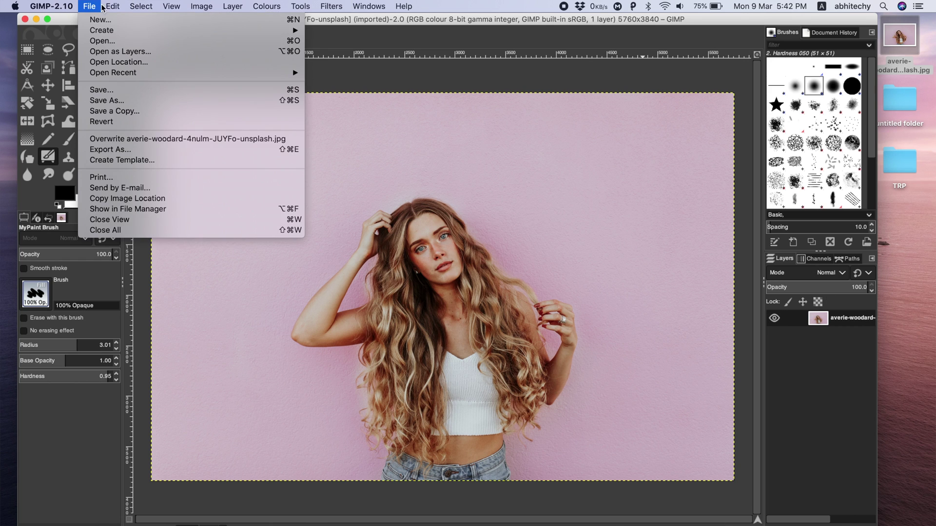
pyautogui.moveTo(145, 7)
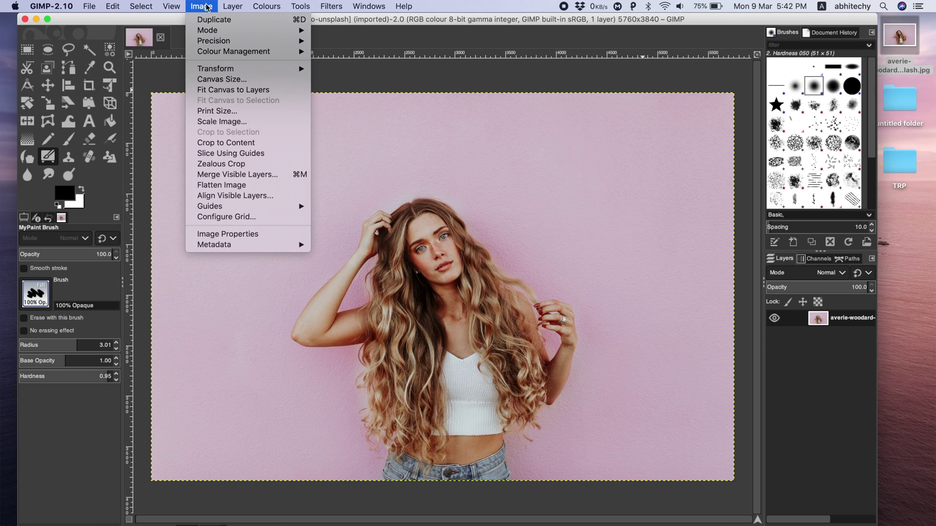
pyautogui.moveTo(251, 7)
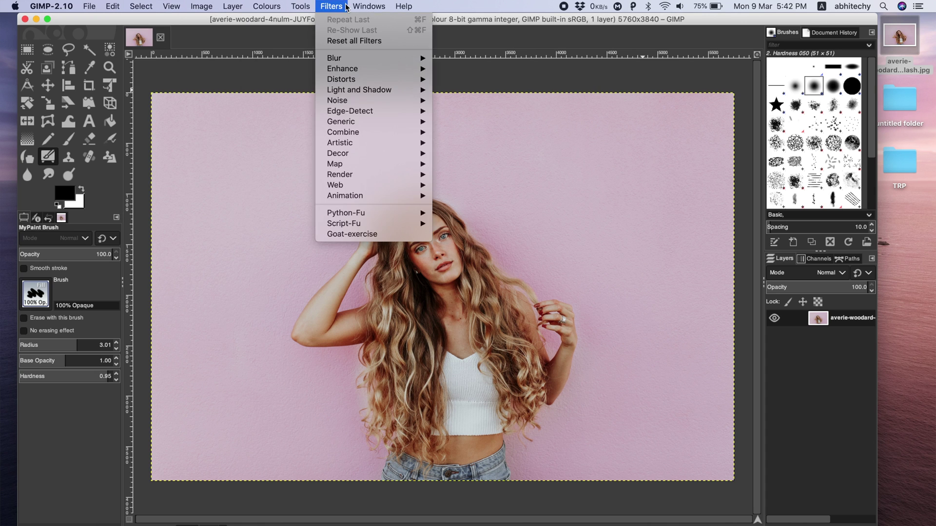
pyautogui.moveTo(369, 7)
pyautogui.click(370, 99)
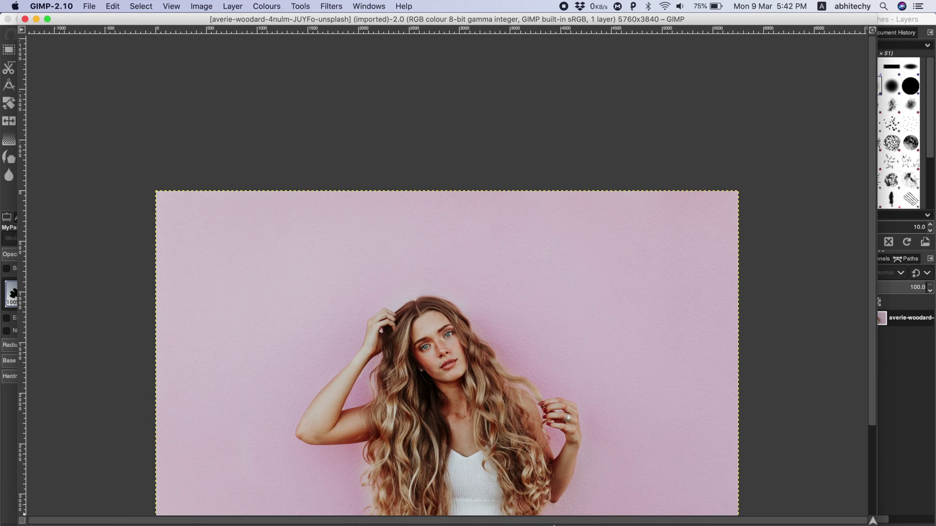
pyautogui.moveTo(56, 19)
pyautogui.mouseDown()
pyautogui.moveTo(150, 19)
pyautogui.moveTo(72, 19)
pyautogui.mouseUp()
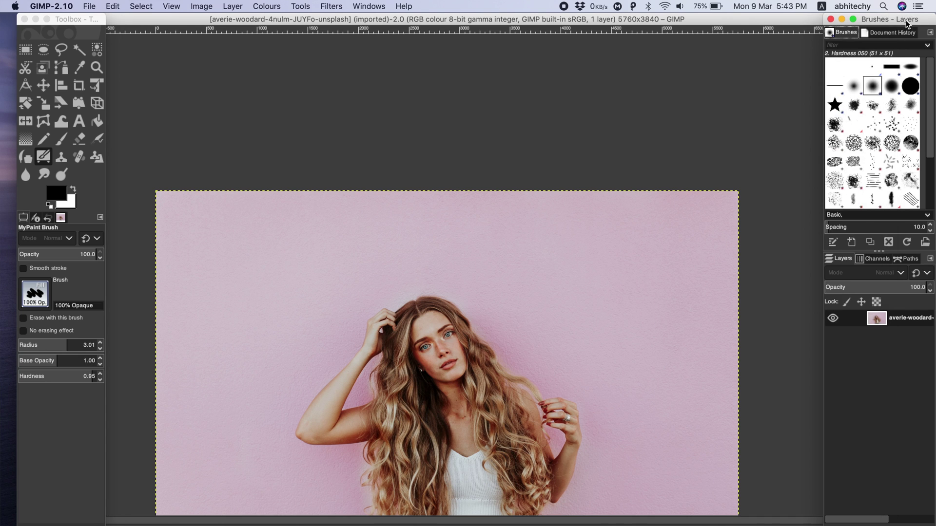
pyautogui.moveTo(905, 20)
pyautogui.mouseDown()
pyautogui.moveTo(820, 31)
pyautogui.moveTo(896, 22)
pyautogui.mouseUp()
# Switch to Single-Window Mode and scroll the canvas to show the whole photo.
pyautogui.click(369, 6)
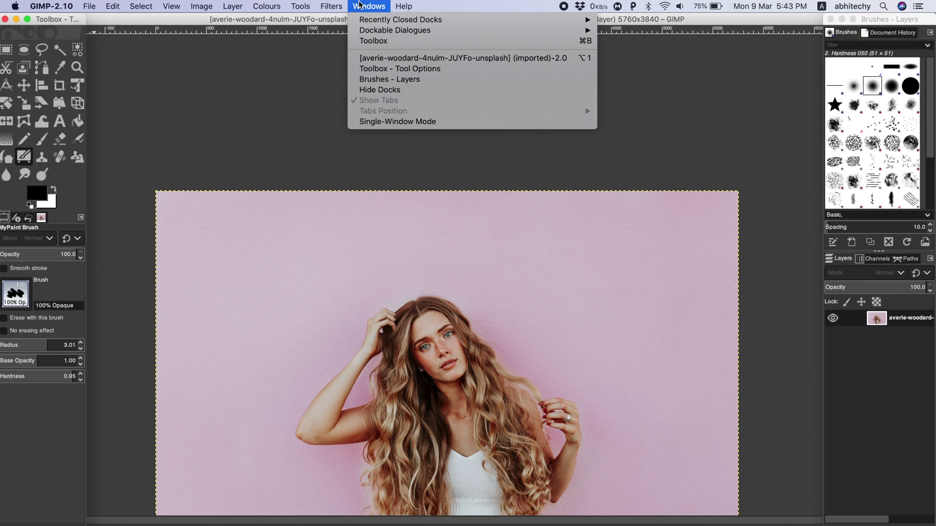
pyautogui.click(361, 124)
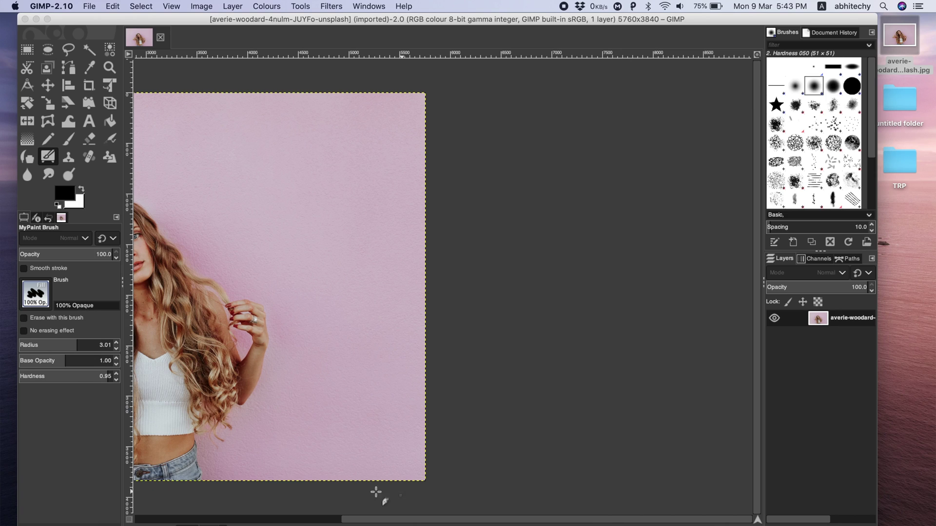
pyautogui.moveTo(335, 521); pyautogui.dragTo(163, 497)
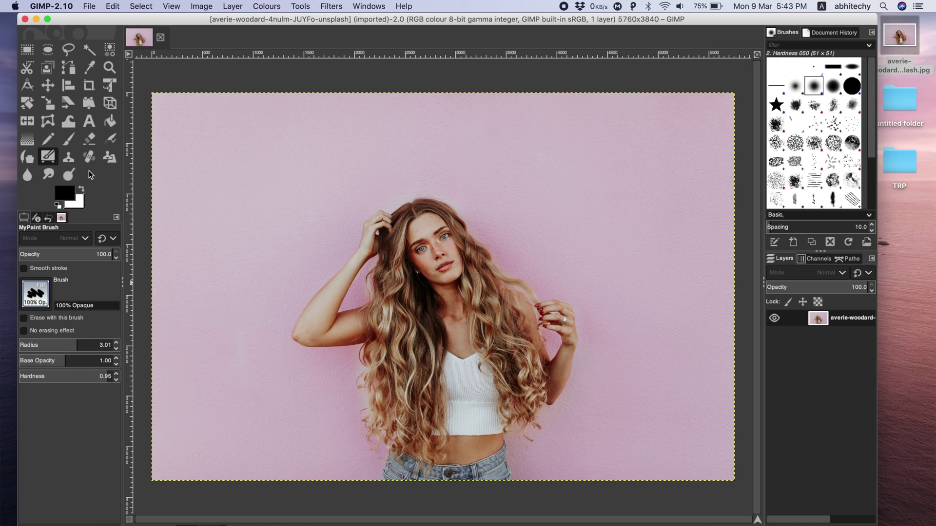
# Activate the Text tool (Seravek, 80 px, black) after briefly picking Zoom from the Tools menu.
pyautogui.click(94, 122)
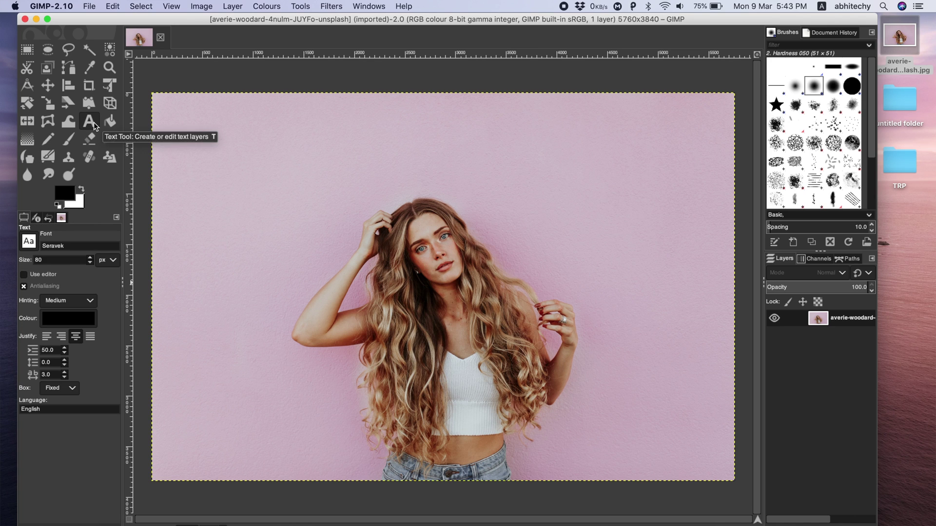
pyautogui.click(296, 7)
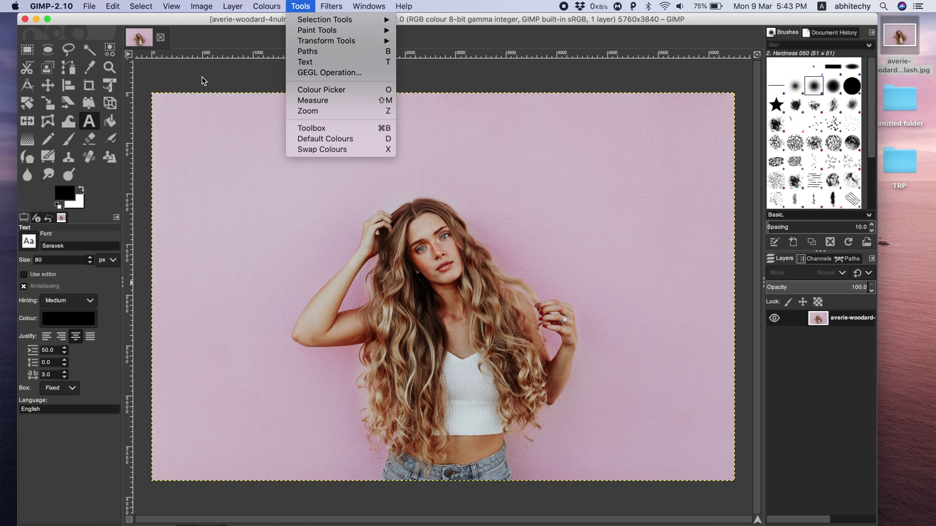
pyautogui.click(108, 72)
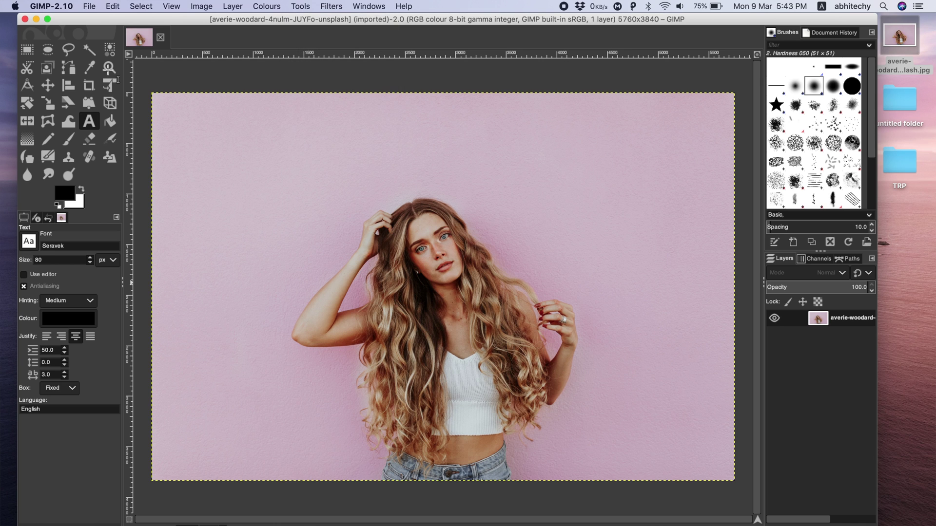
pyautogui.click(109, 72)
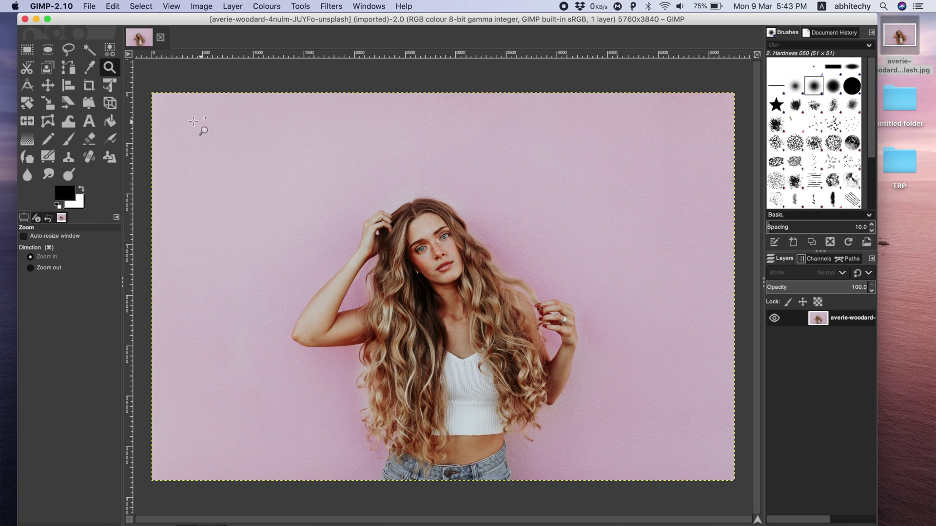
pyautogui.press('t')
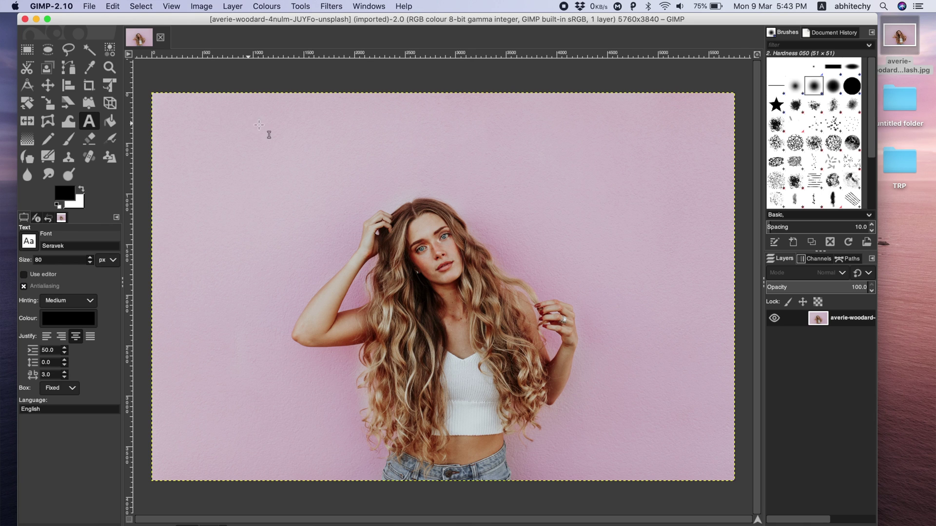
# Type 'How do I add Text to my Photo?' in a new text box near the top-left.
pyautogui.click(215, 123)
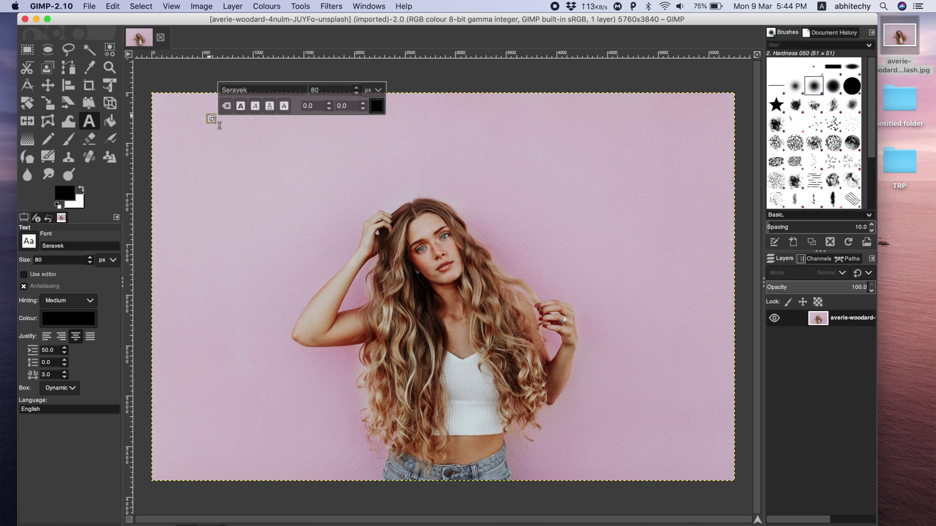
pyautogui.write('How')
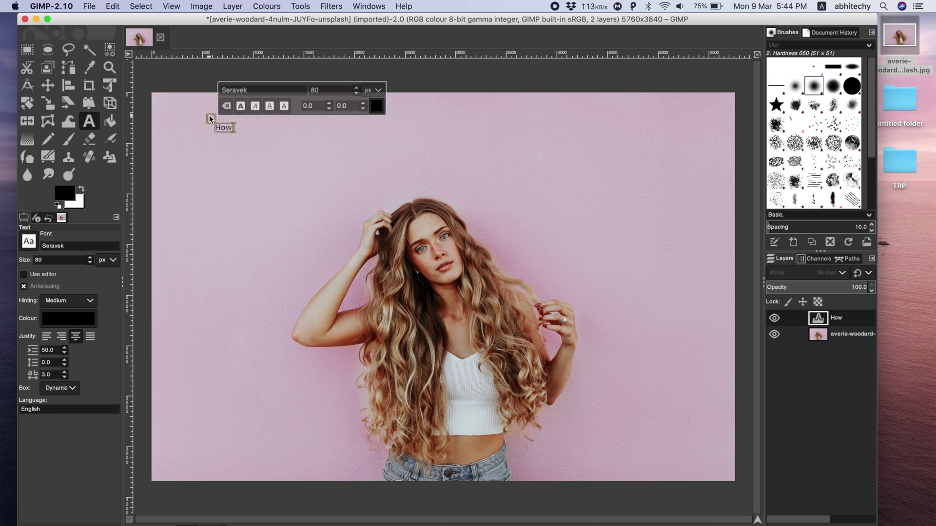
pyautogui.write(' do I add Text to my Ph')
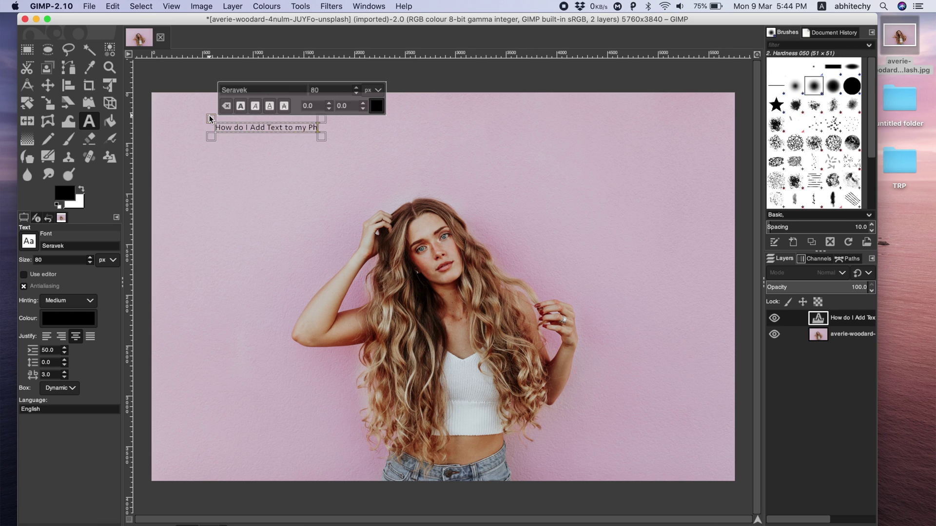
pyautogui.write('oto?')
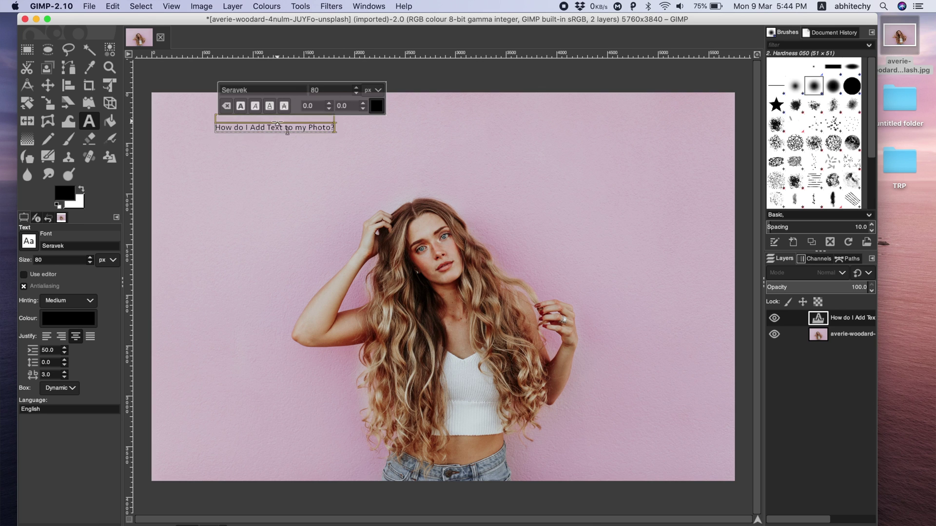
# Reshape the question's text box narrow and tall so it wraps onto three lines.
pyautogui.click(326, 130)
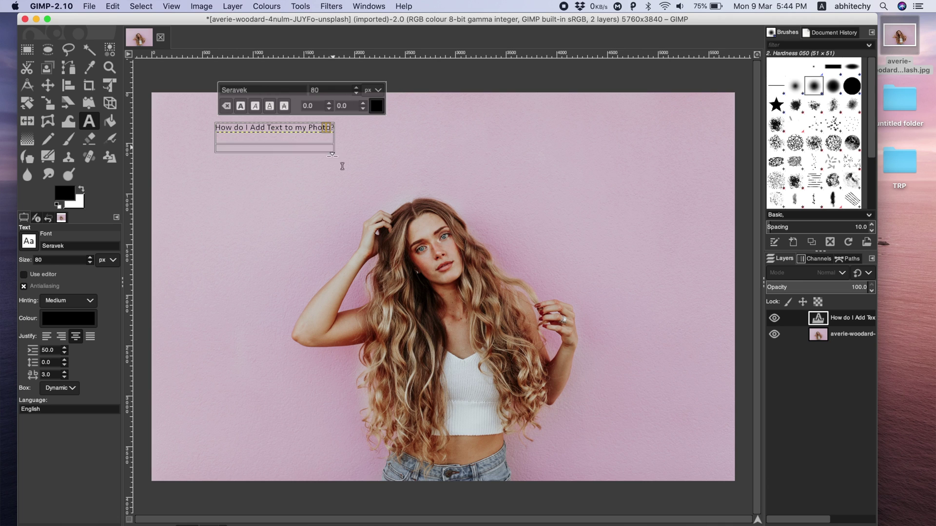
pyautogui.moveTo(343, 166); pyautogui.dragTo(280, 258)
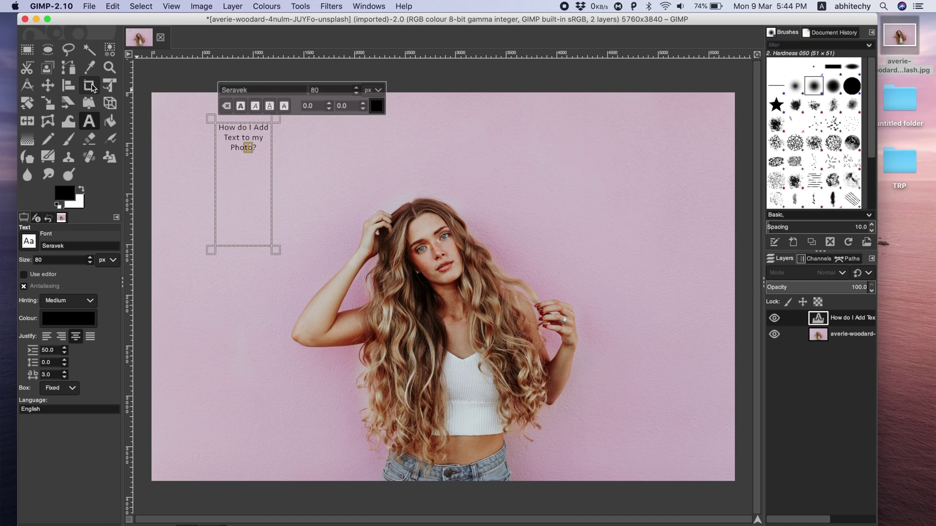
# Move the question text layer to the photo's top right and reopen it with the Text tool.
pyautogui.click(48, 87)
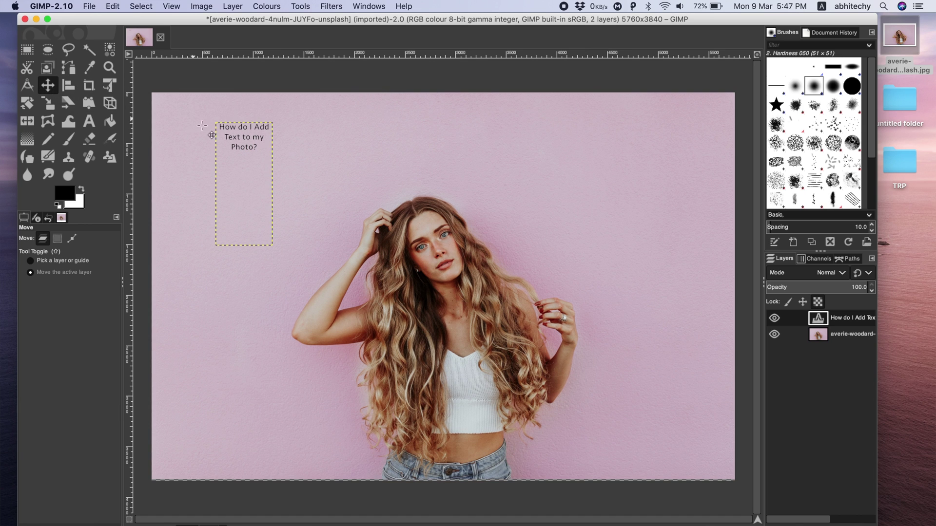
pyautogui.moveTo(236, 141); pyautogui.dragTo(590, 133)
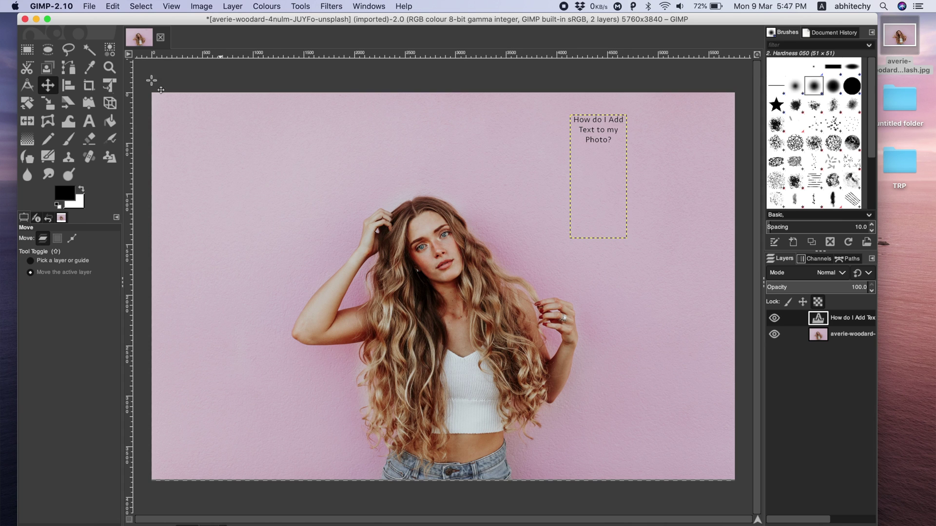
pyautogui.click(89, 127)
pyautogui.click(595, 144)
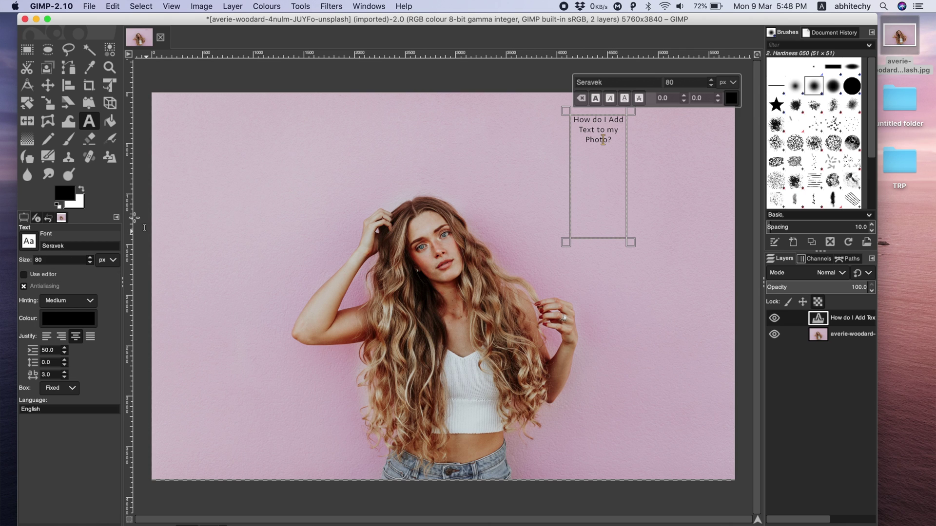
# Restyle the question text in PingFang TC Medium at 162 px in red.
pyautogui.click(29, 241)
pyautogui.click(72, 332)
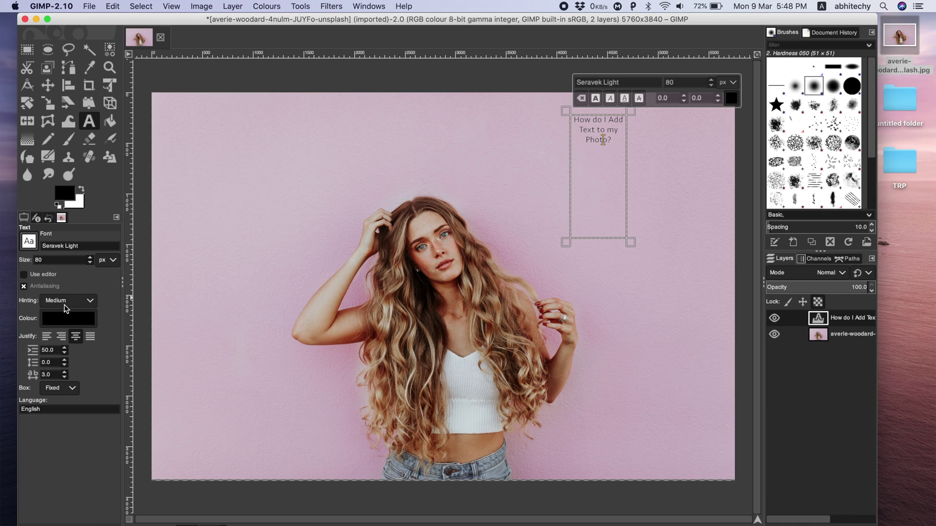
pyautogui.click(30, 242)
pyautogui.scroll(10, 116, 324)
pyautogui.click(40, 300)
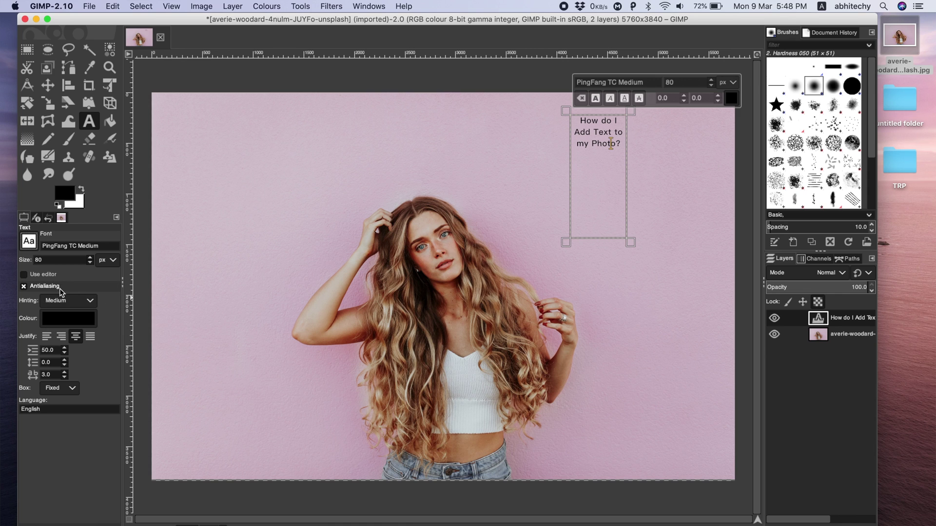
pyautogui.click(90, 258)
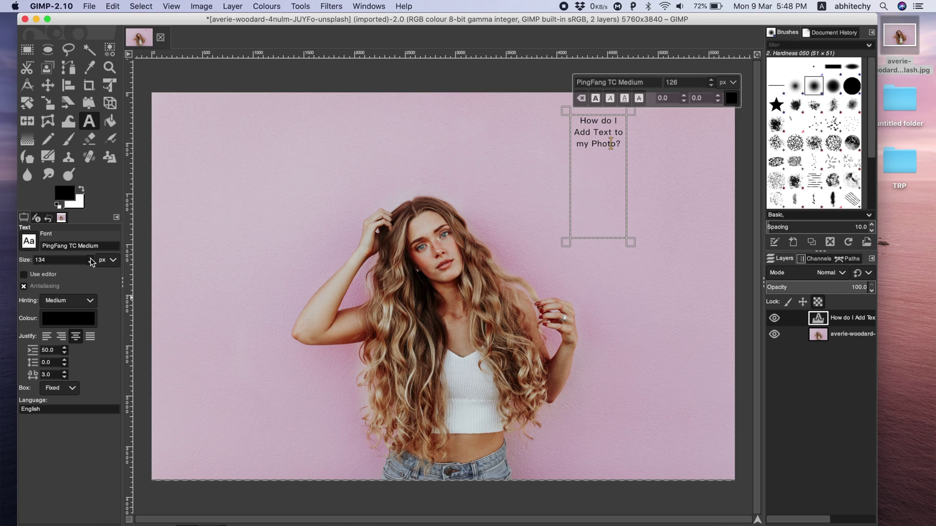
pyautogui.click(90, 259)
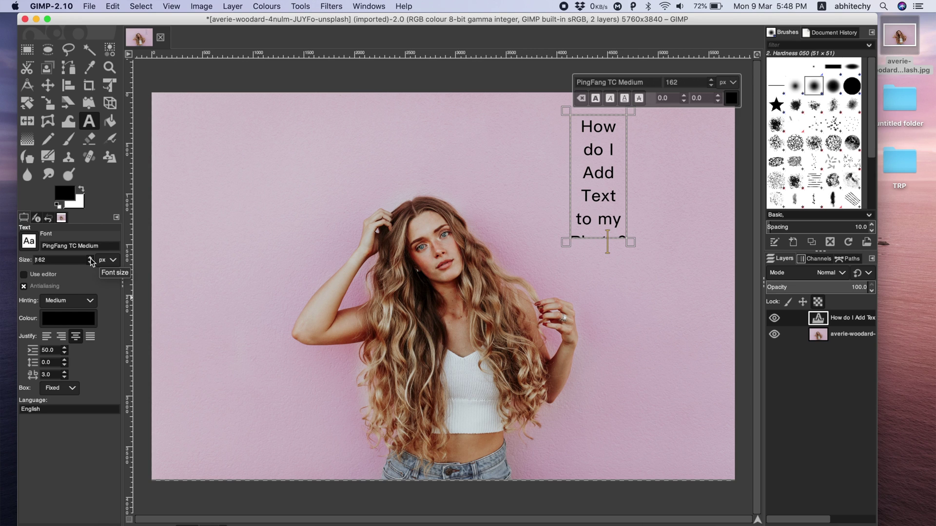
pyautogui.click(68, 319)
pyautogui.moveTo(77, 272); pyautogui.dragTo(83, 261)
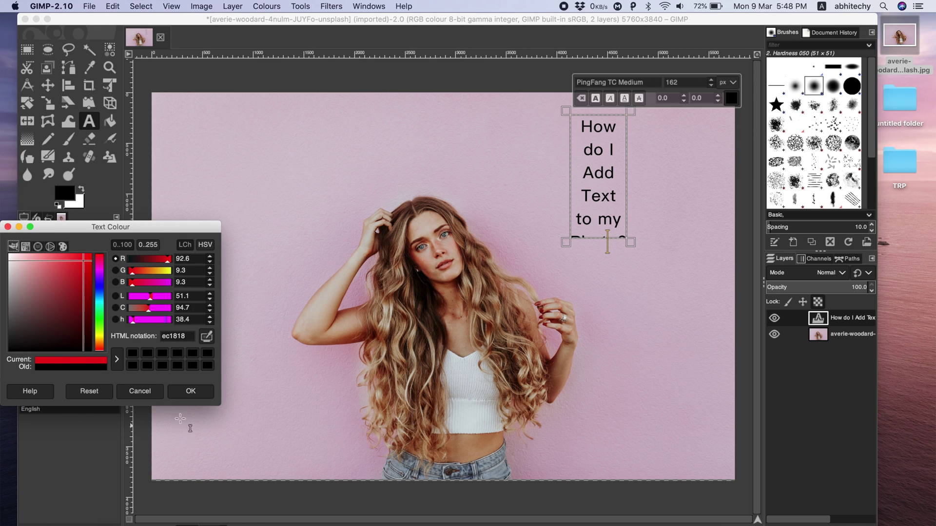
pyautogui.click(190, 391)
# Centre-justify the text, widen its box, and select all of the question text.
pyautogui.click(47, 337)
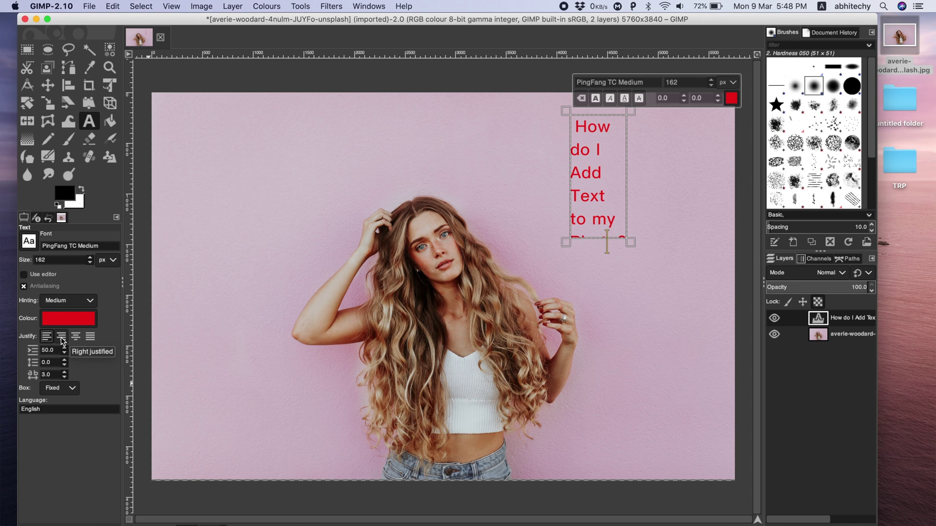
pyautogui.click(76, 336)
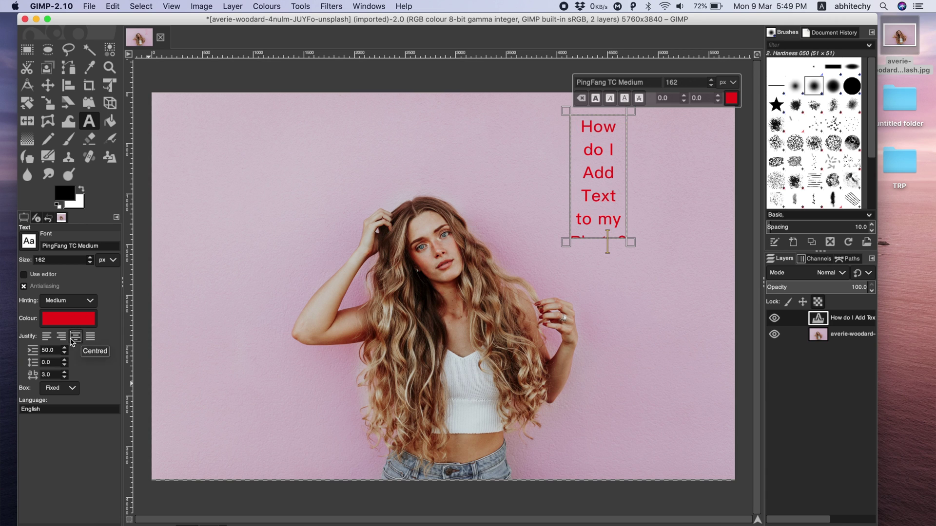
pyautogui.moveTo(632, 243); pyautogui.dragTo(712, 246)
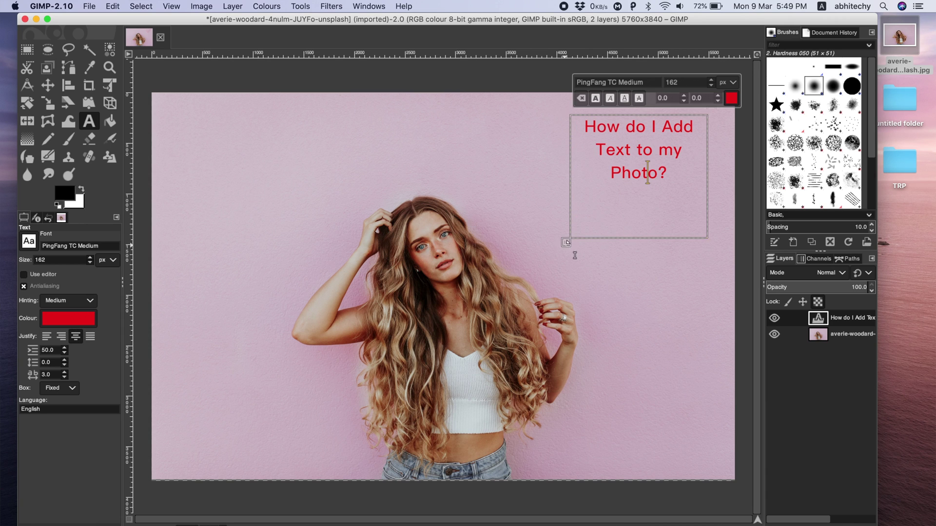
pyautogui.moveTo(571, 245); pyautogui.dragTo(561, 193)
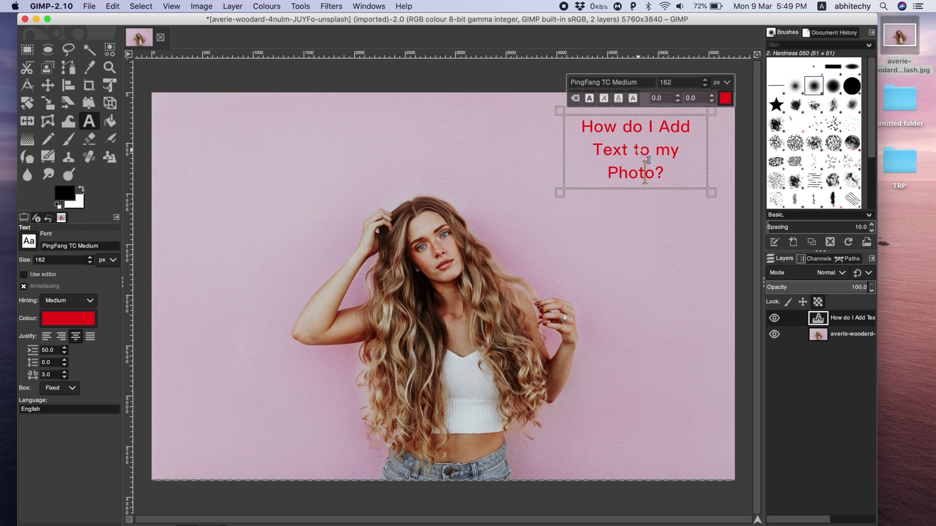
pyautogui.moveTo(670, 175); pyautogui.dragTo(581, 124)
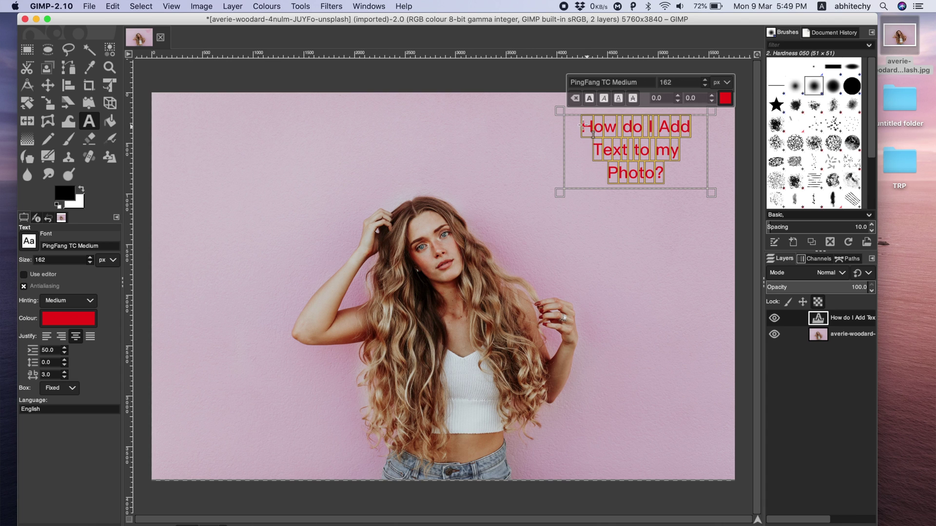
# Make the selected question text italic and raise its size to 322 px.
pyautogui.click(604, 98)
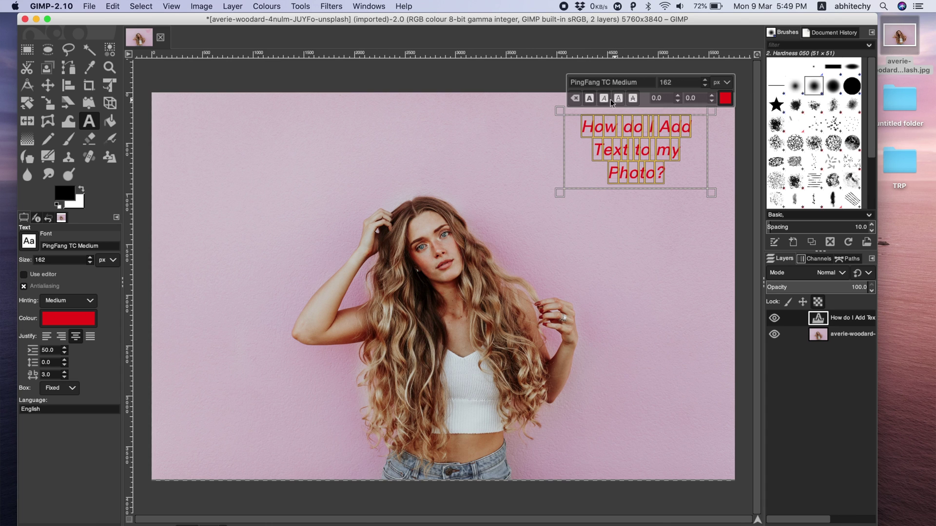
pyautogui.click(682, 155)
pyautogui.scroll(20, 89, 260)
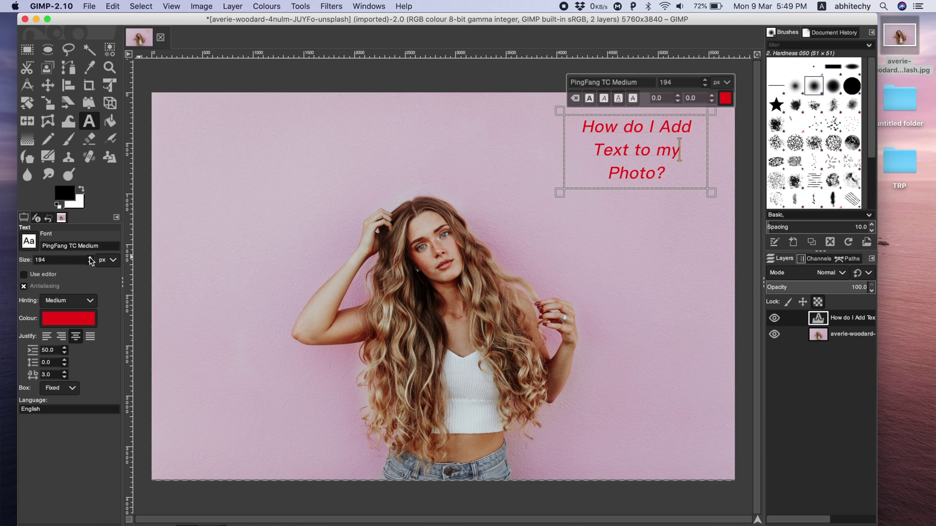
# Widen and lengthen the text box so the question wraps across three lines.
pyautogui.moveTo(714, 205); pyautogui.dragTo(721, 272)
pyautogui.moveTo(561, 272); pyautogui.dragTo(510, 274)
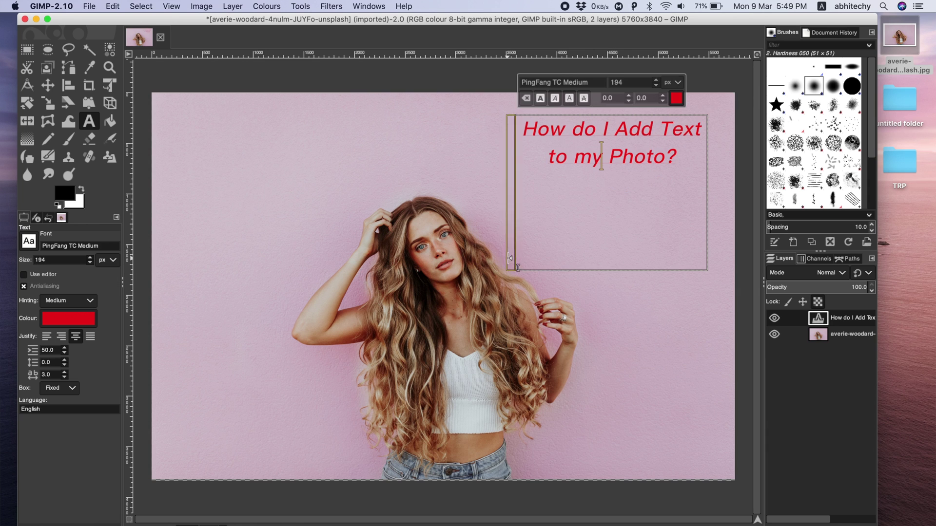
pyautogui.scroll(20, 91, 260)
pyautogui.scroll(20, 91, 260)
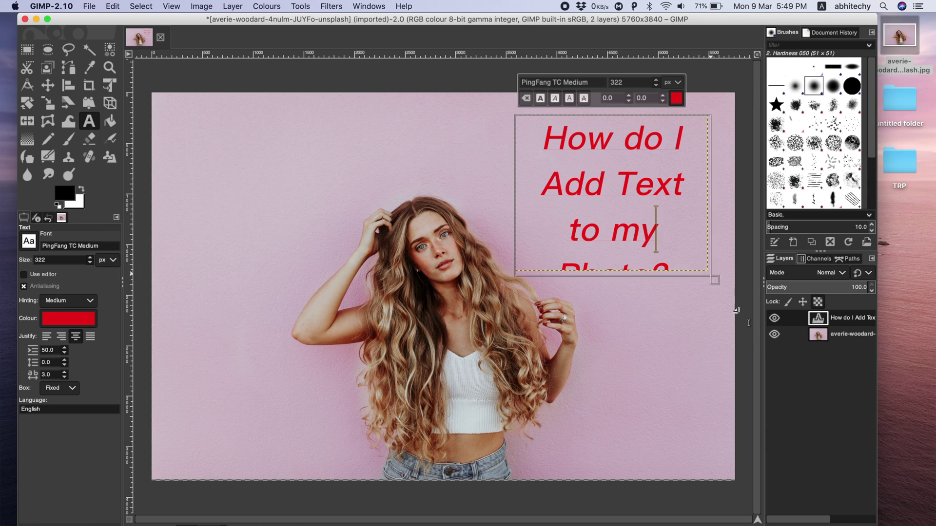
pyautogui.moveTo(711, 275); pyautogui.dragTo(747, 334)
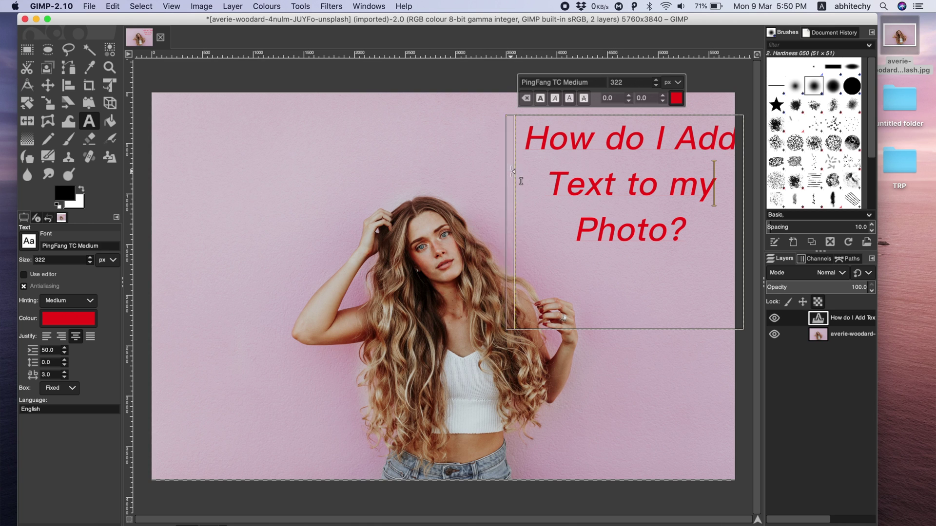
pyautogui.moveTo(511, 205); pyautogui.dragTo(481, 205)
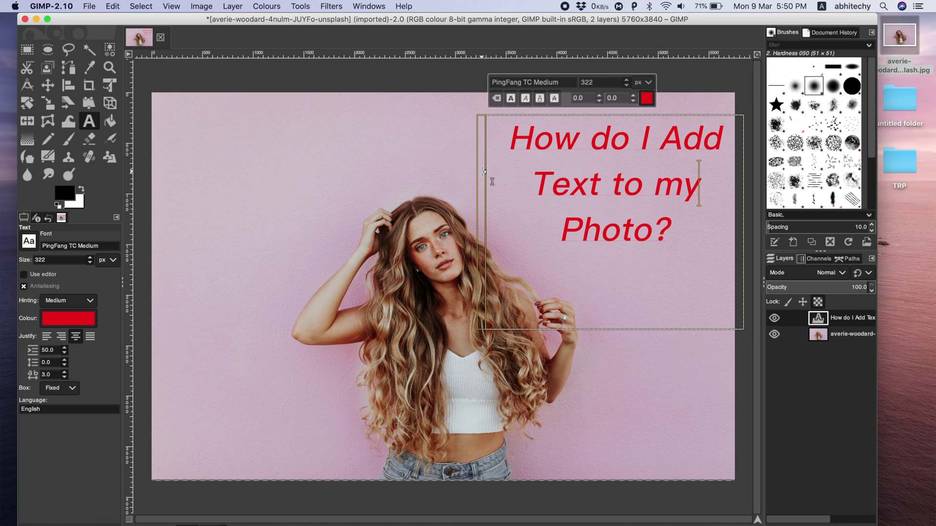
pyautogui.click(210, 83)
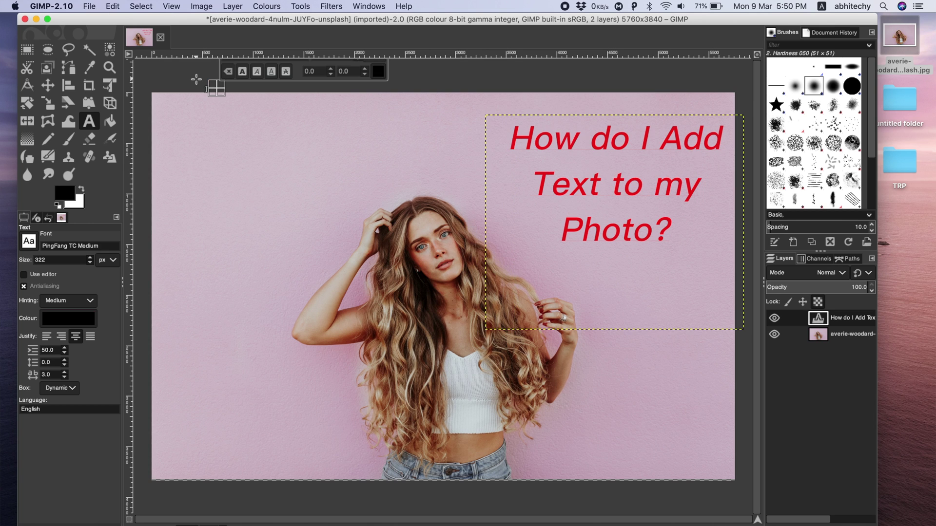
pyautogui.click(90, 6)
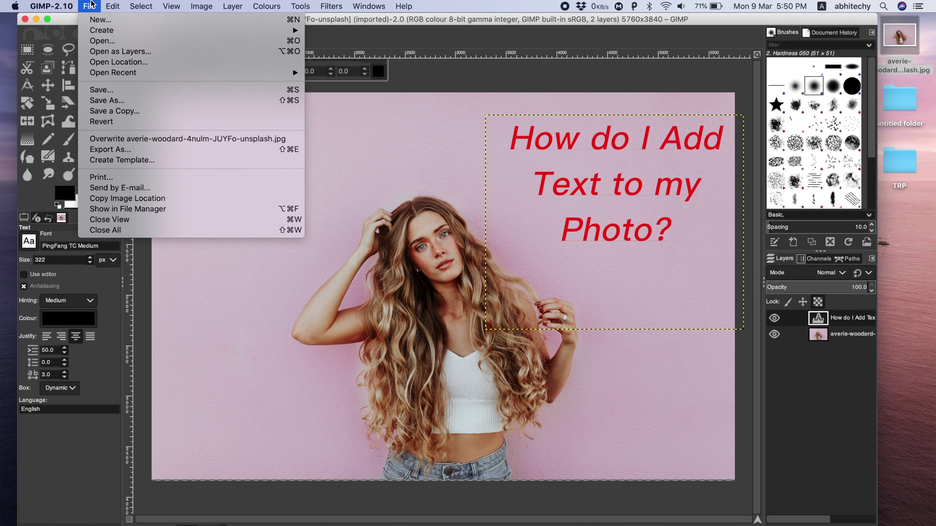
pyautogui.click(113, 100)
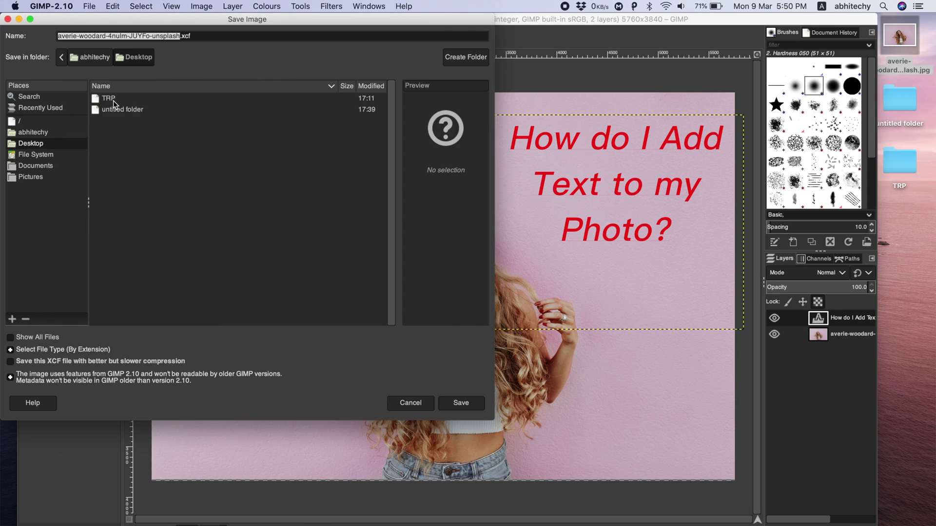
pyautogui.moveTo(192, 36); pyautogui.dragTo(183, 42)
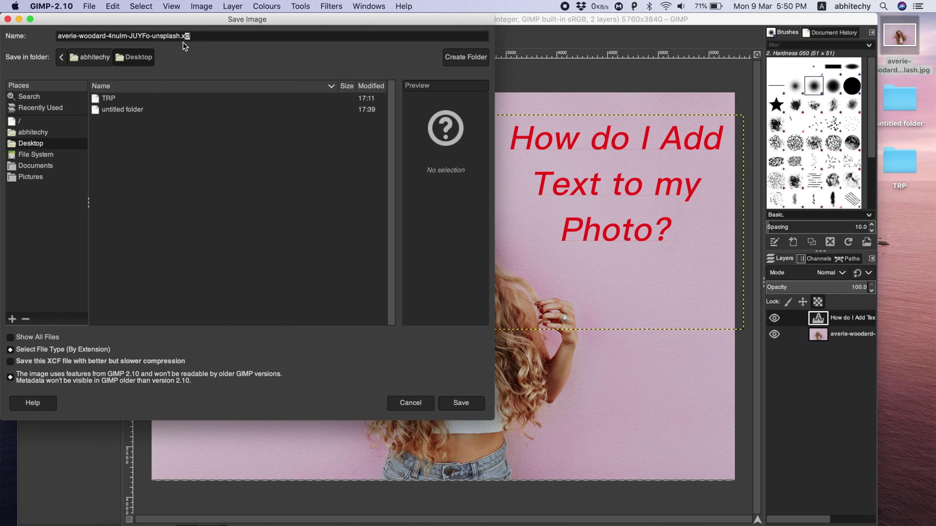
pyautogui.click(61, 363)
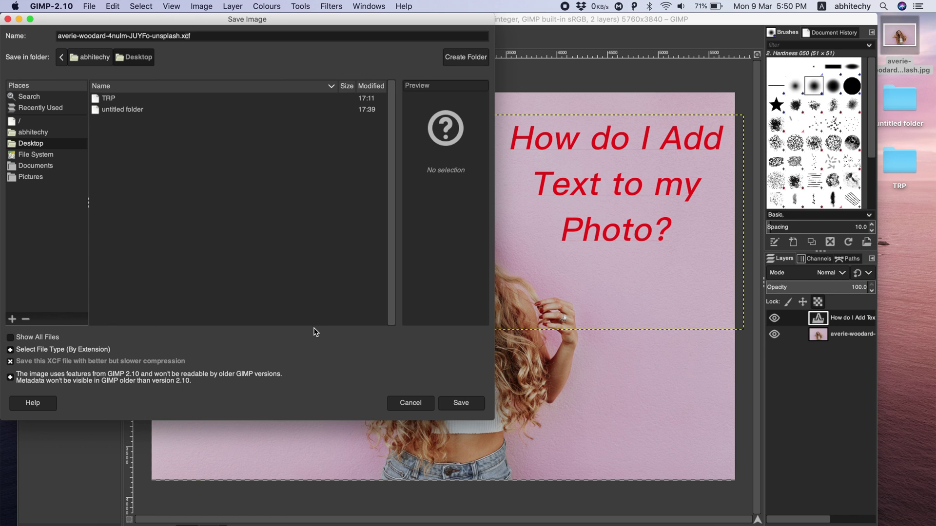
pyautogui.click(410, 402)
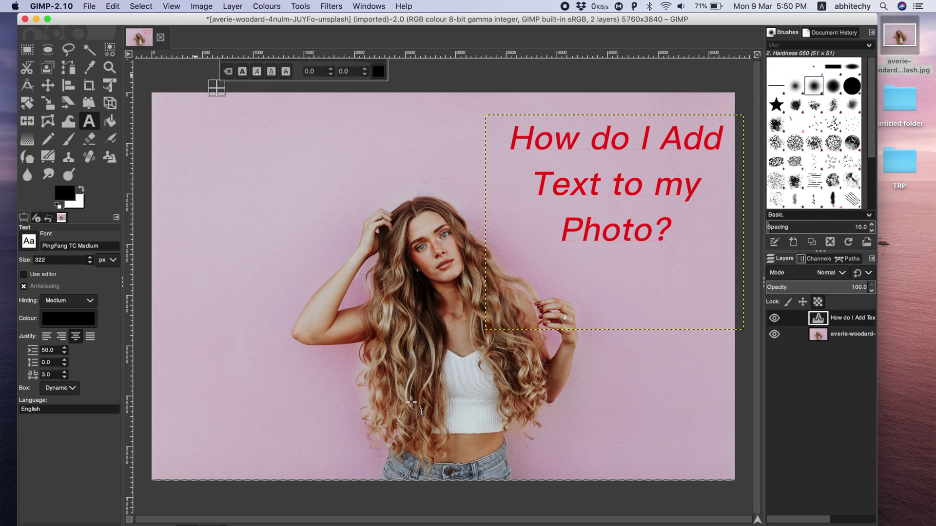
# Export the image as 'Test file.jpg' with JPEG image type, accepting the quality settings.
pyautogui.click(92, 5)
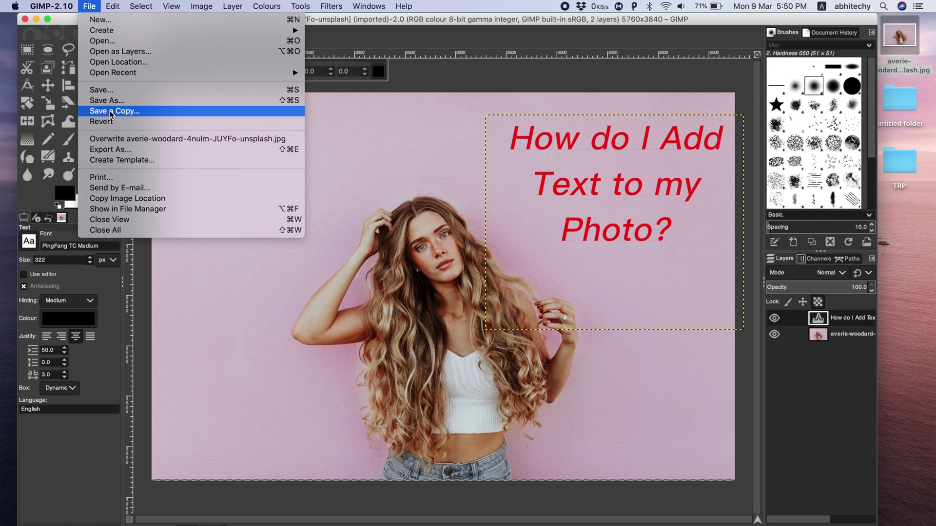
pyautogui.click(113, 150)
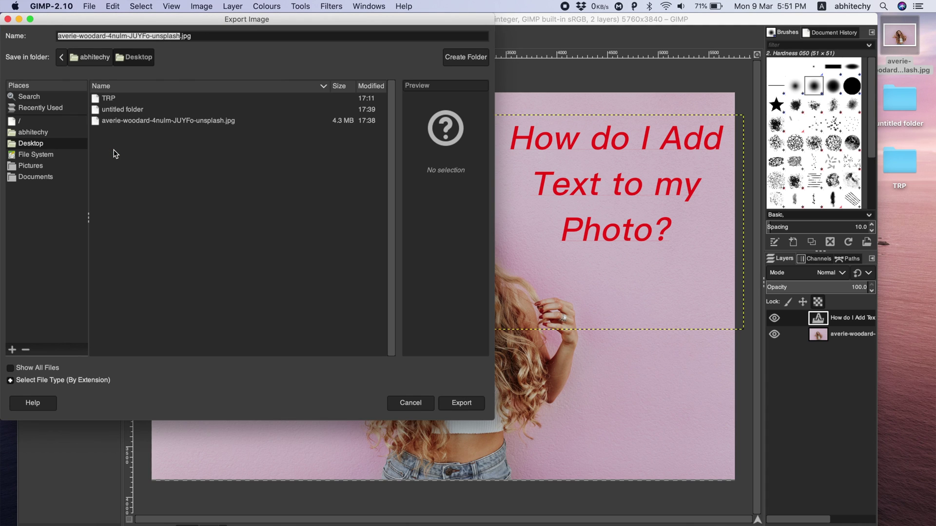
pyautogui.write('Test file')
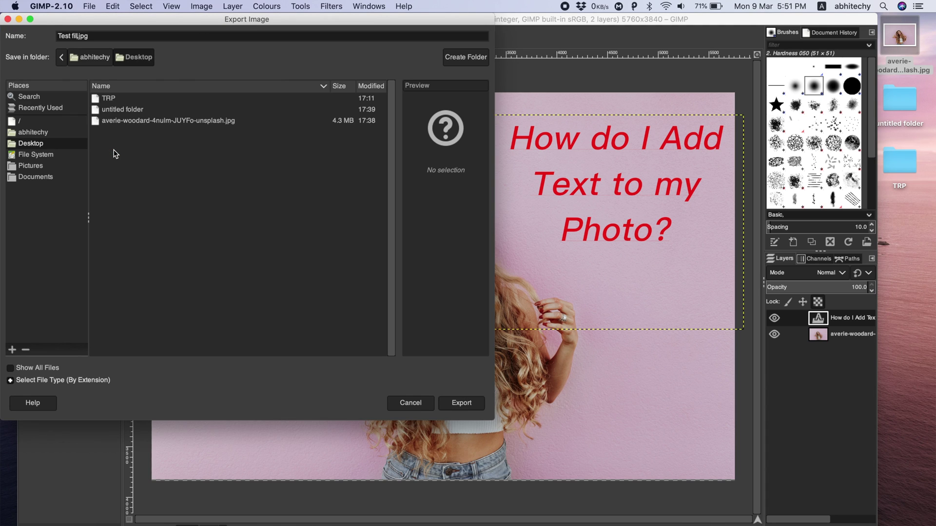
pyautogui.click(27, 379)
pyautogui.scroll(-5, 91, 359)
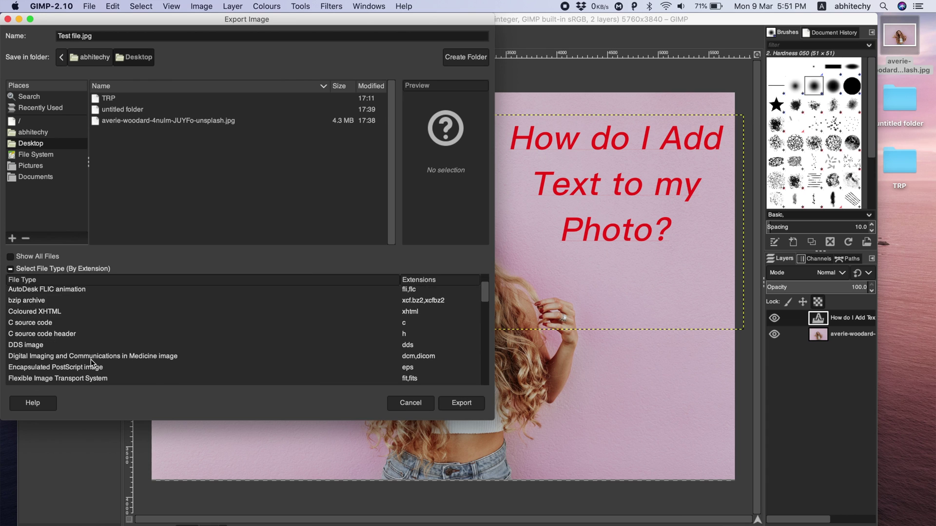
pyautogui.scroll(-1, 90, 364)
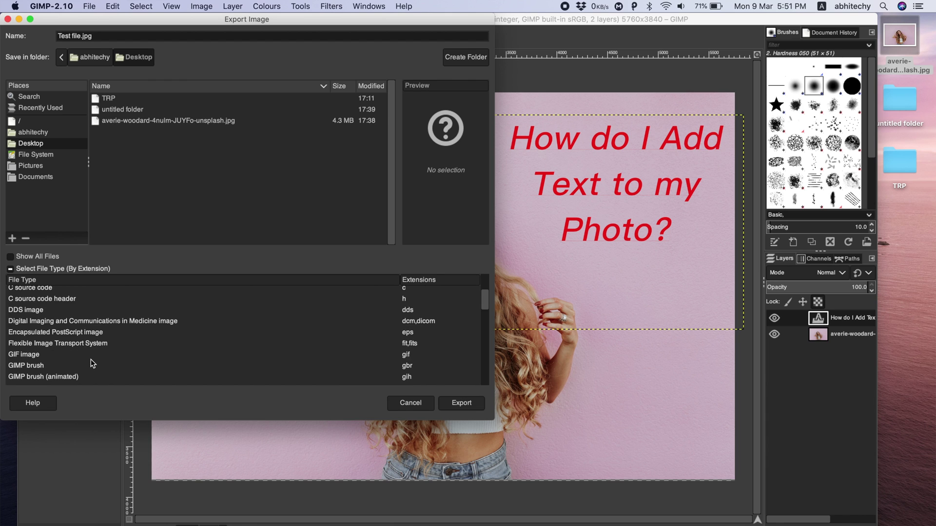
pyautogui.scroll(-1, 91, 359)
pyautogui.scroll(-2, 90, 359)
pyautogui.scroll(-1, 91, 359)
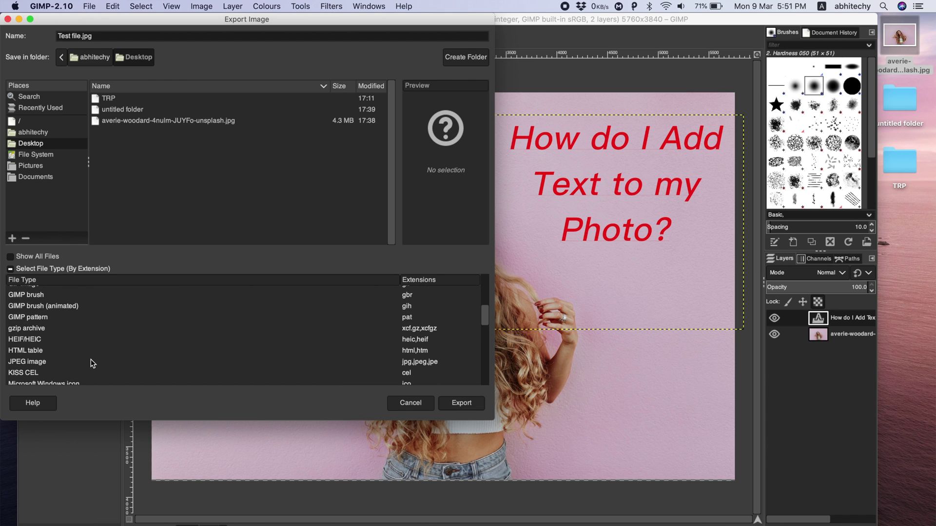
pyautogui.click(31, 364)
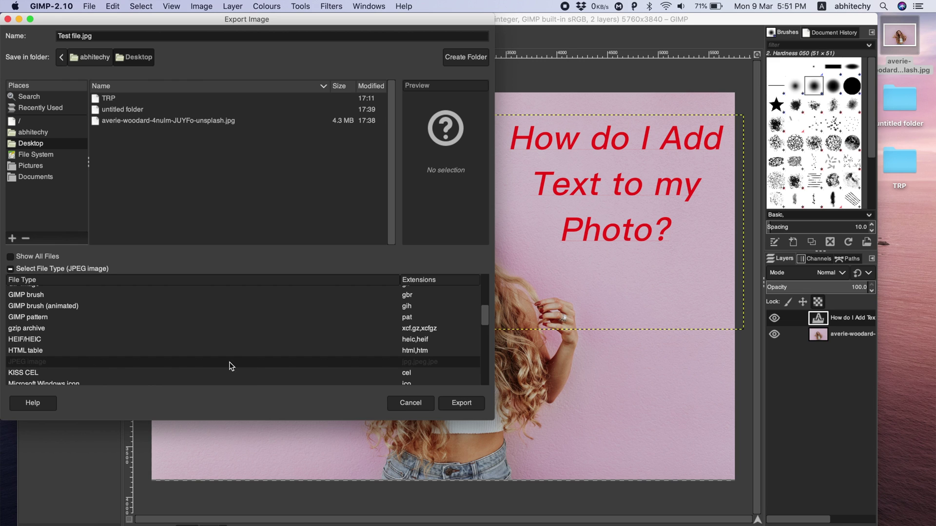
pyautogui.click(458, 403)
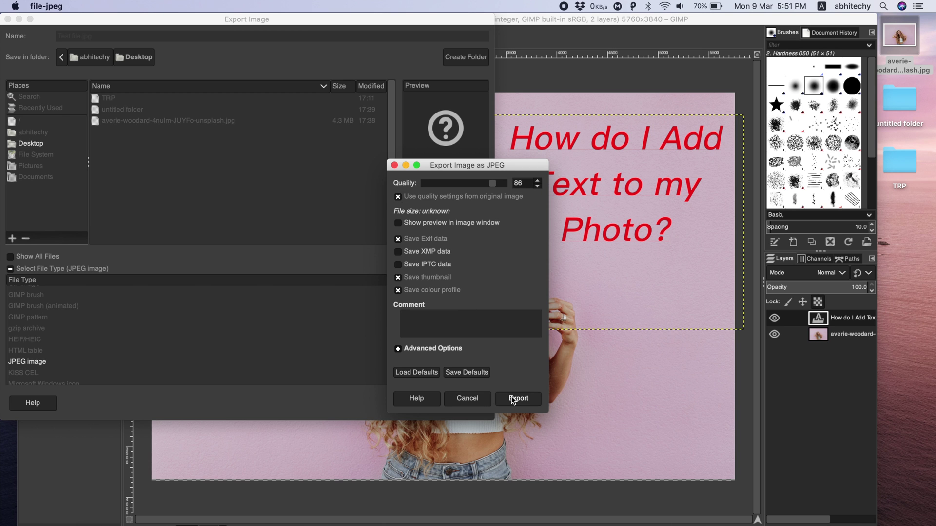
pyautogui.click(518, 399)
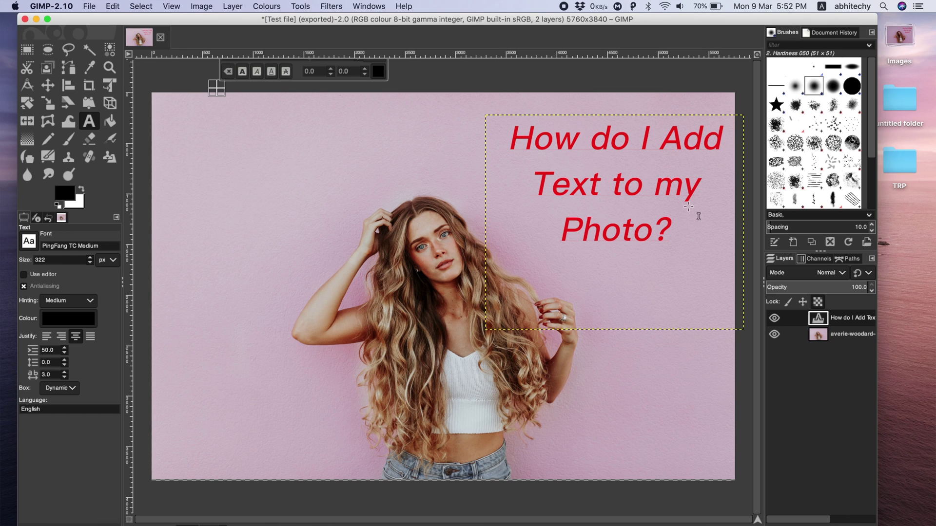
# Minimise GIMP, preview Test file.jpg on the desktop, and show it full screen.
pyautogui.click(900, 37)
pyautogui.press('super+m')
pyautogui.click(898, 97)
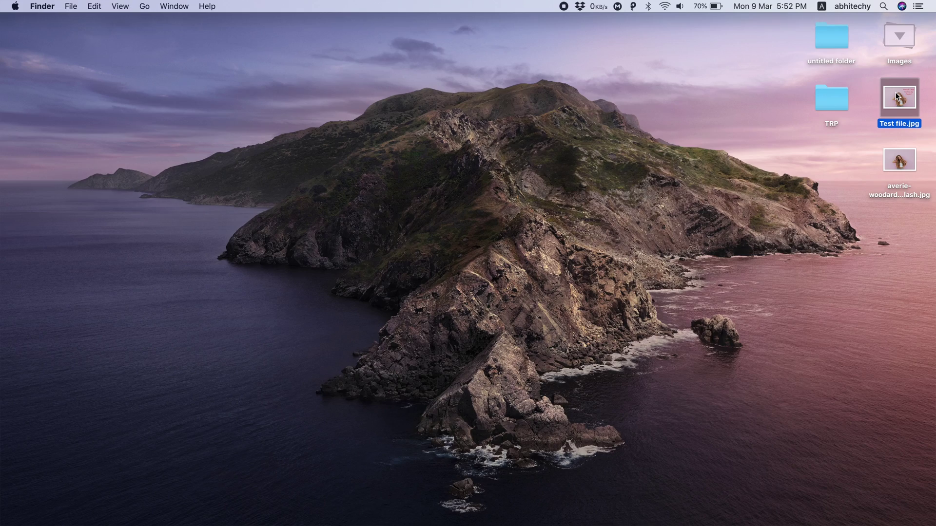
pyautogui.press('space')
pyautogui.click(140, 43)
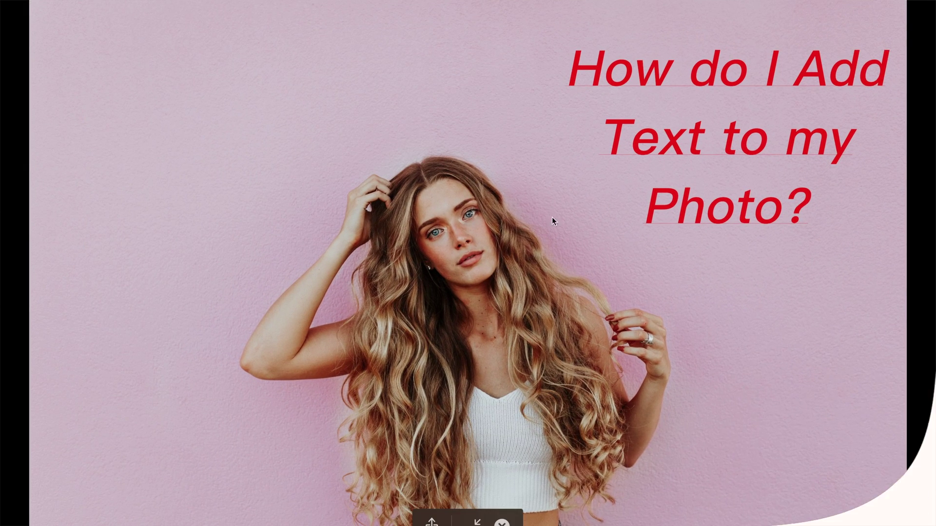